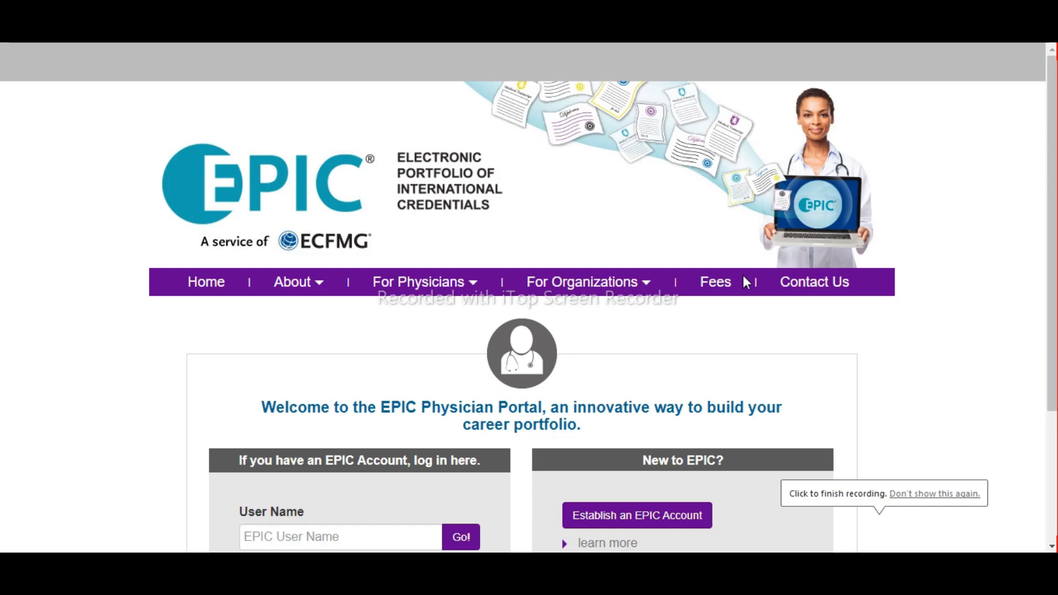
Start establishing a new EPIC account from the EPIC Physician Portal's welcome page
scroll(588, 312, down, 3)
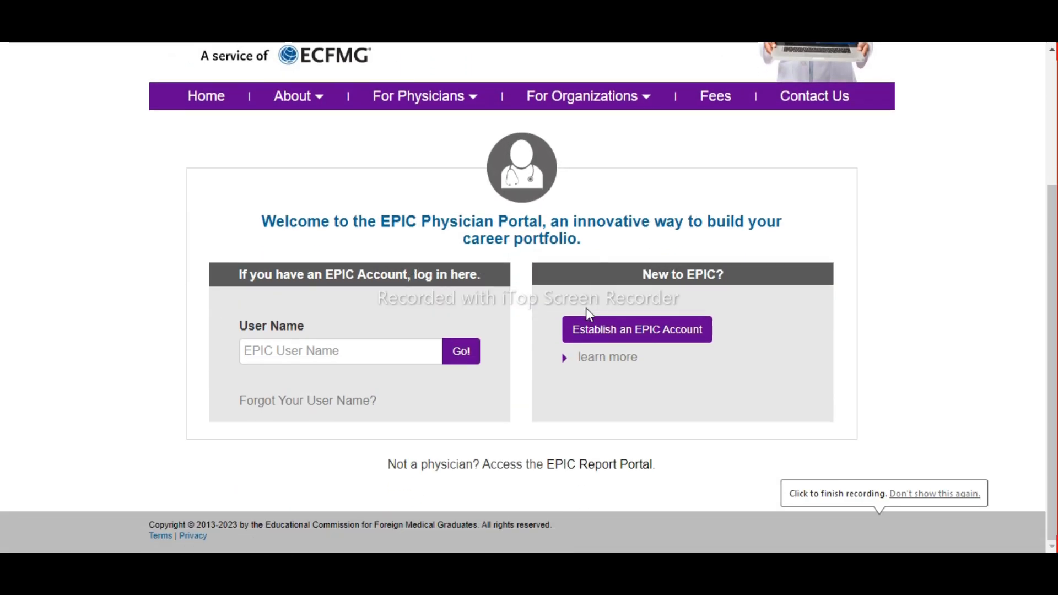
scroll(587, 314, up, 3)
scroll(588, 314, down, 3)
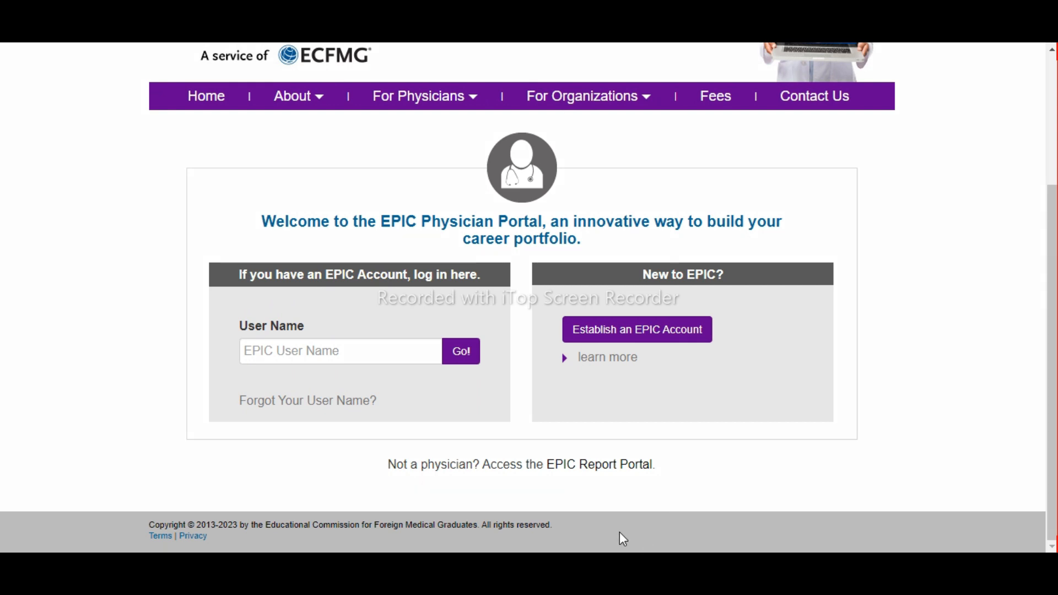
mouse_move(581, 367)
mouse_down()
mouse_move(713, 378)
mouse_move(637, 292)
mouse_move(562, 361)
mouse_move(596, 395)
mouse_up()
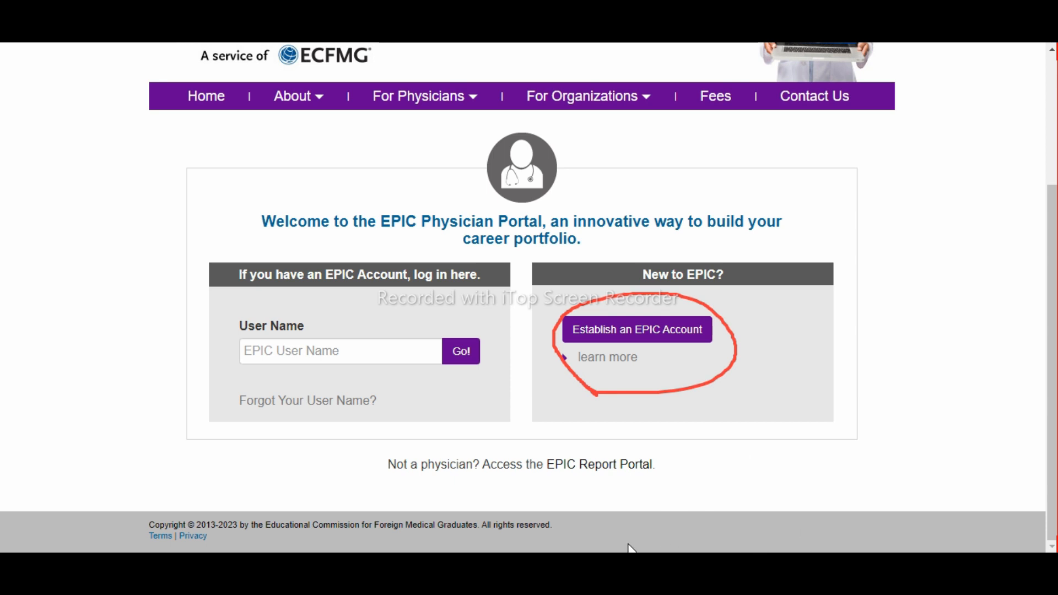
click(583, 532)
click(620, 334)
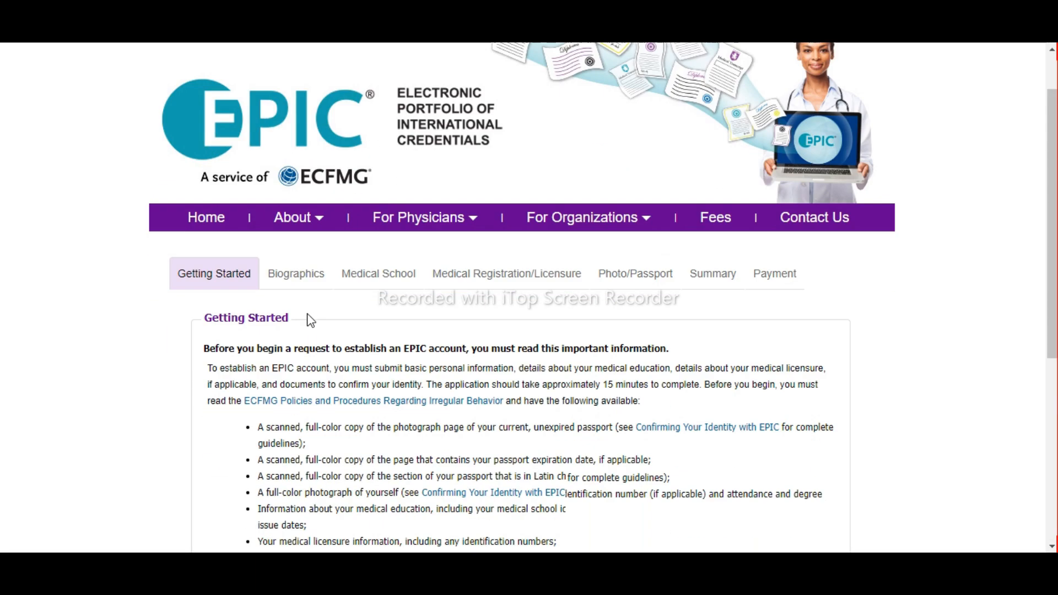
Read the Getting Started information on the documents and details required to establish an EPIC account
scroll(310, 319, down, 6)
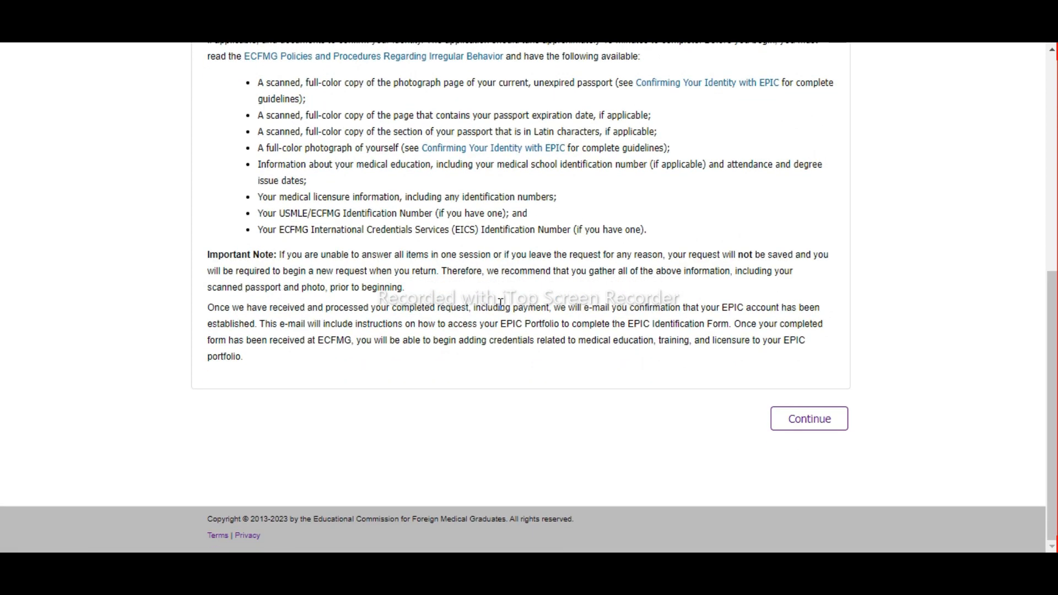
scroll(793, 328, up, 7)
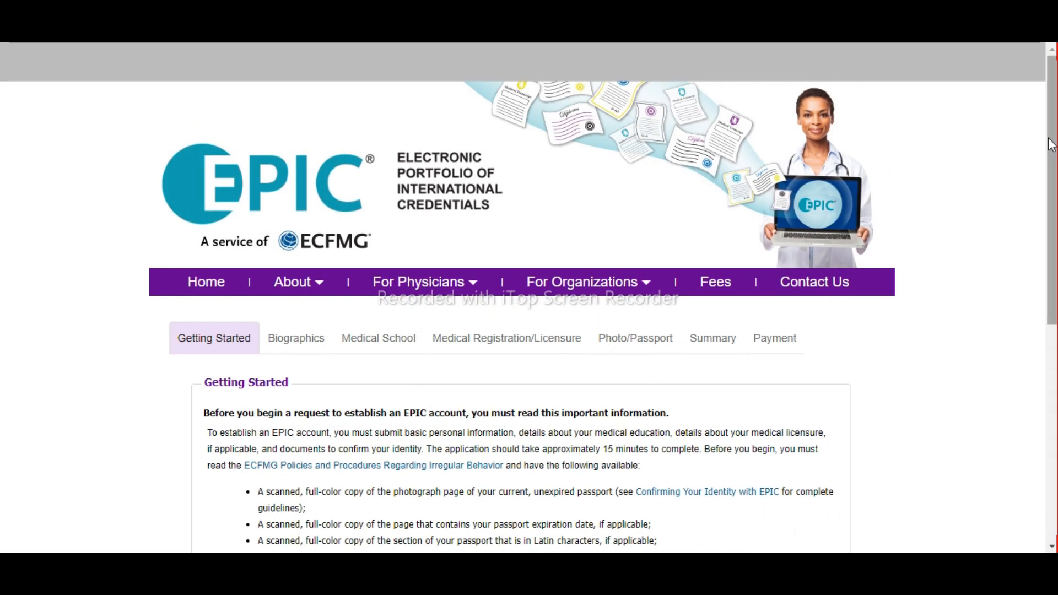
scroll(1051, 145, down, 3)
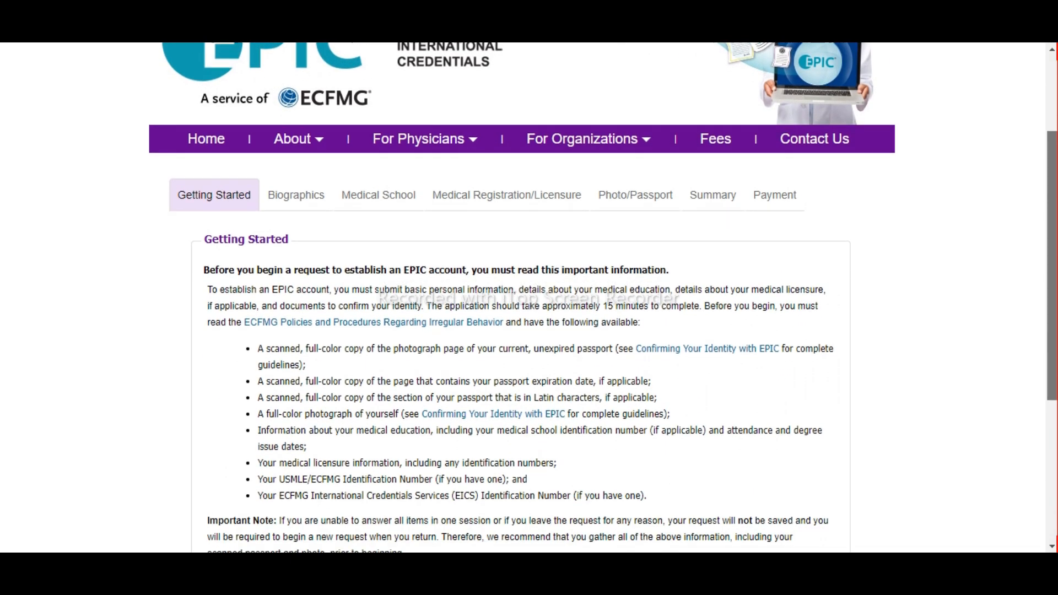
scroll(529, 297, down, 3)
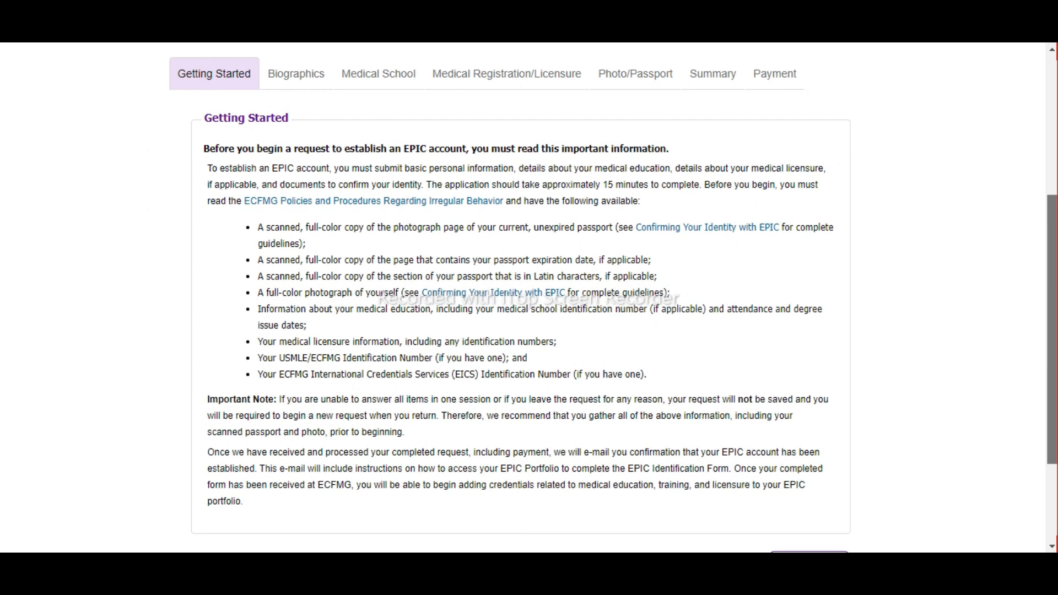
scroll(1052, 248, down, 4)
scroll(1052, 248, up, 5)
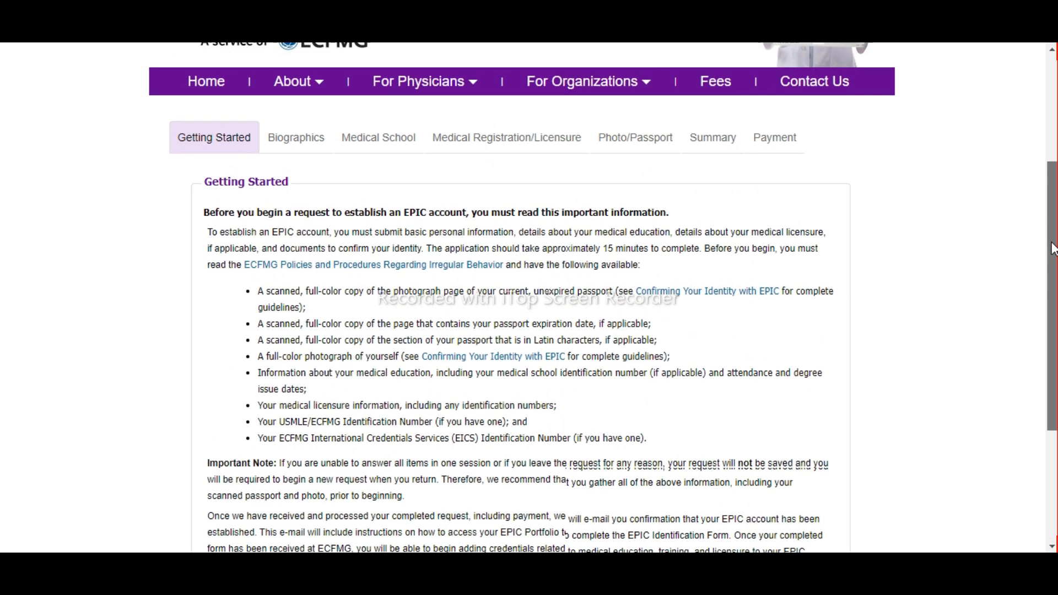
scroll(1052, 248, up, 3)
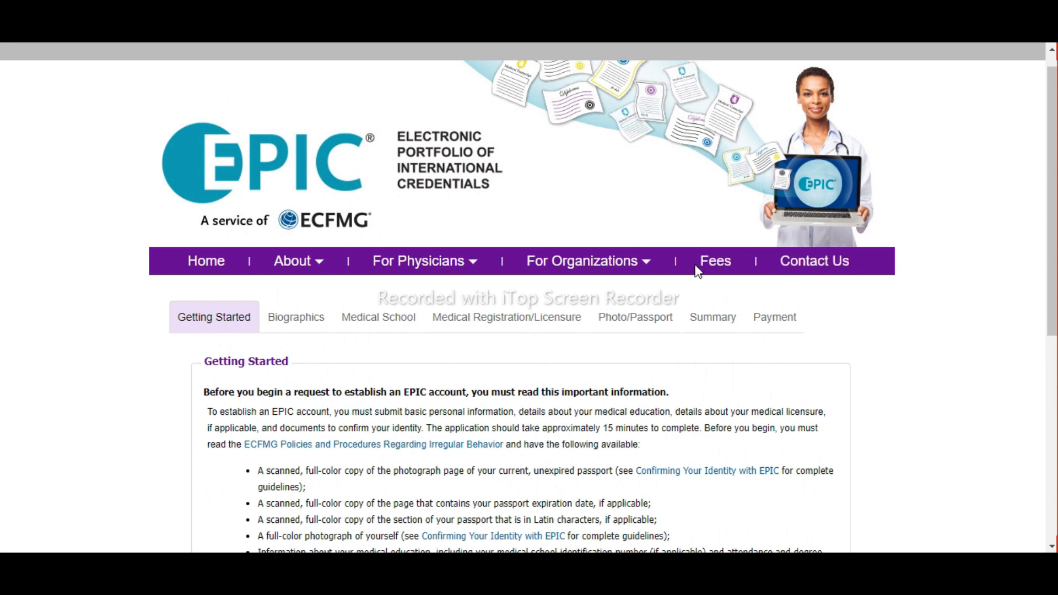
Open the EPIC fees information and check the physician fee for establishing an account and confirming identity
click(718, 259)
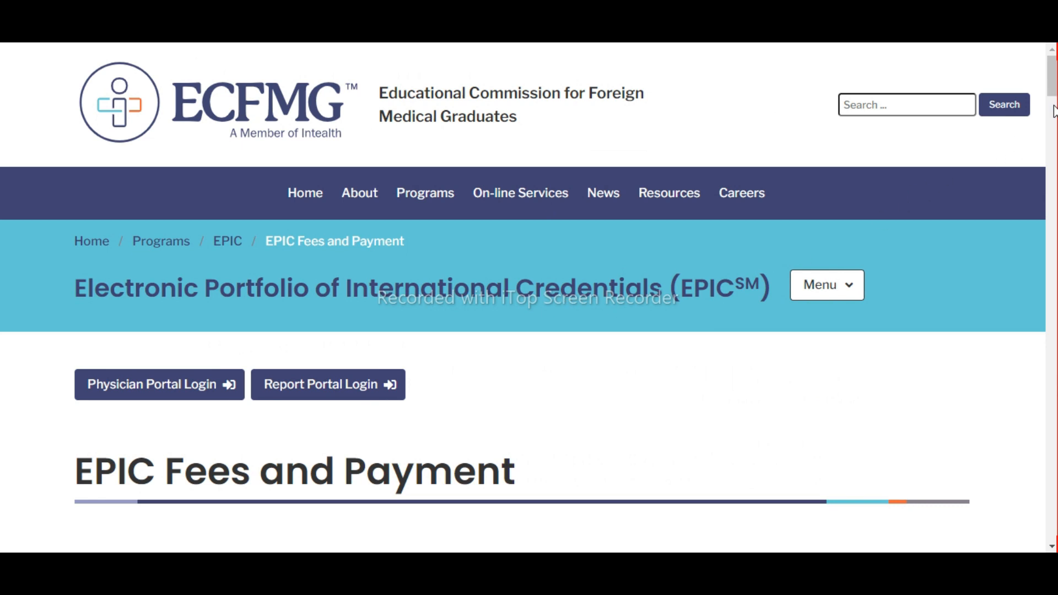
drag(1052, 101, 1053, 159)
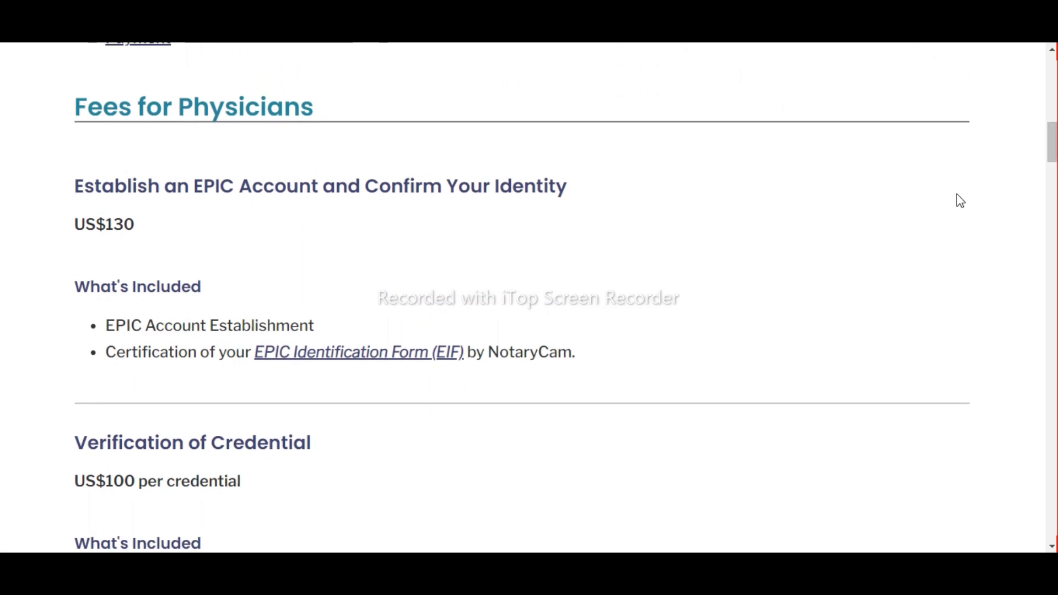
drag(135, 226, 65, 235)
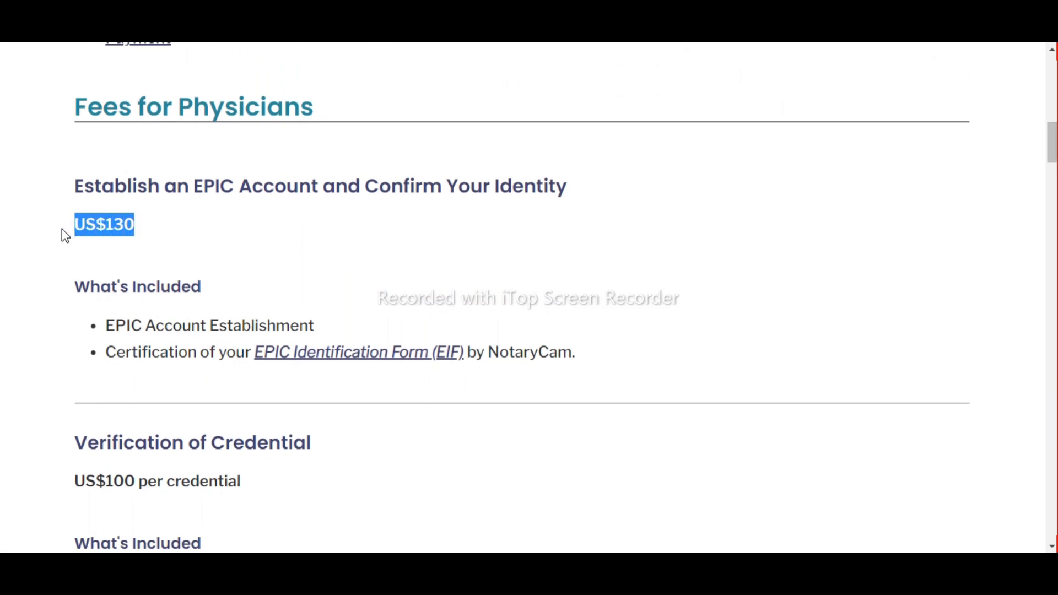
click(184, 238)
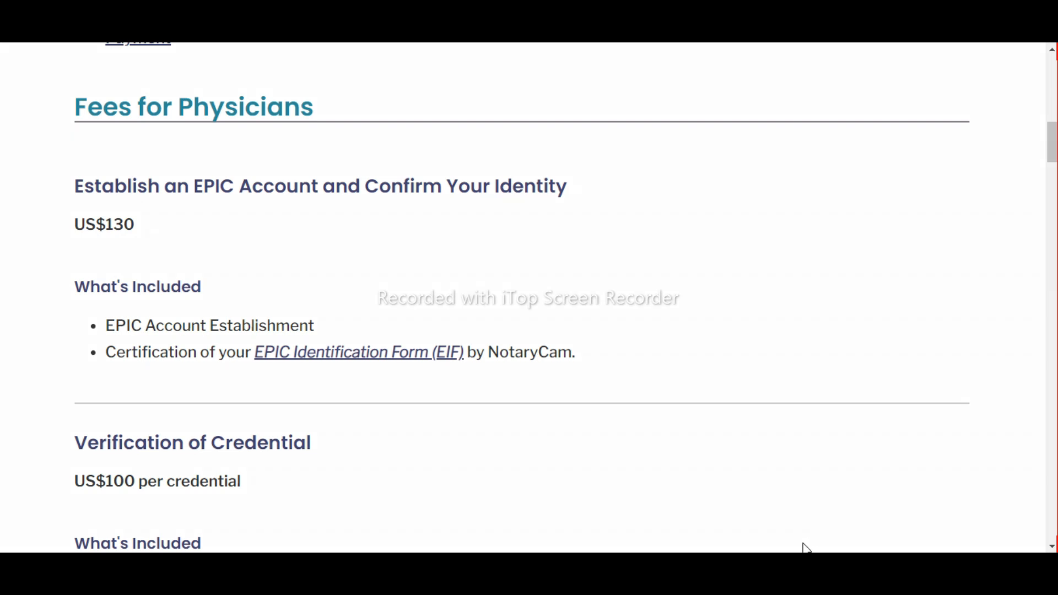
mouse_move(59, 203)
mouse_down()
mouse_move(130, 252)
mouse_move(159, 256)
mouse_up()
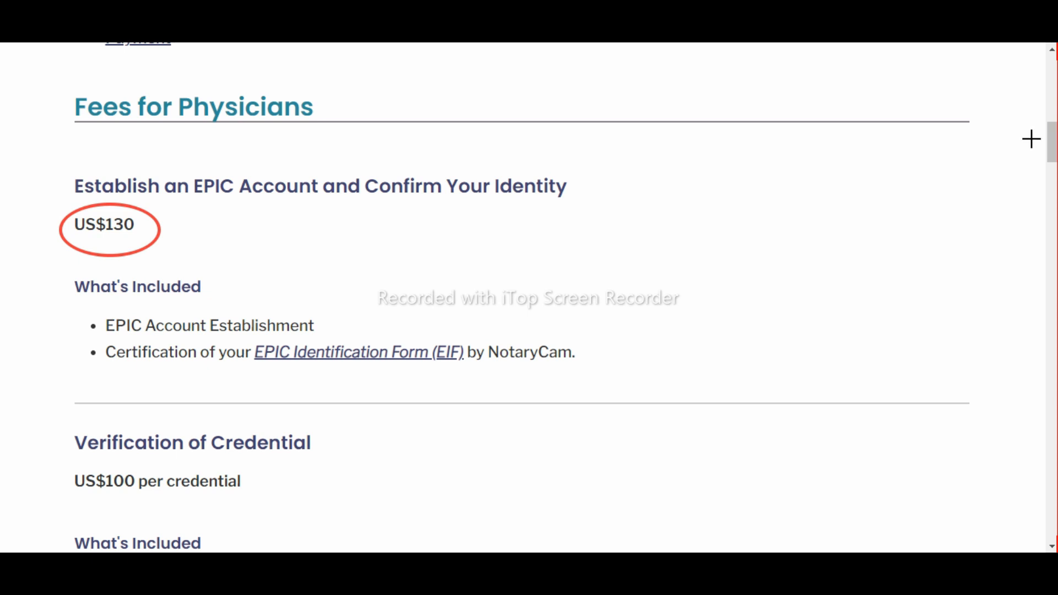
click(576, 533)
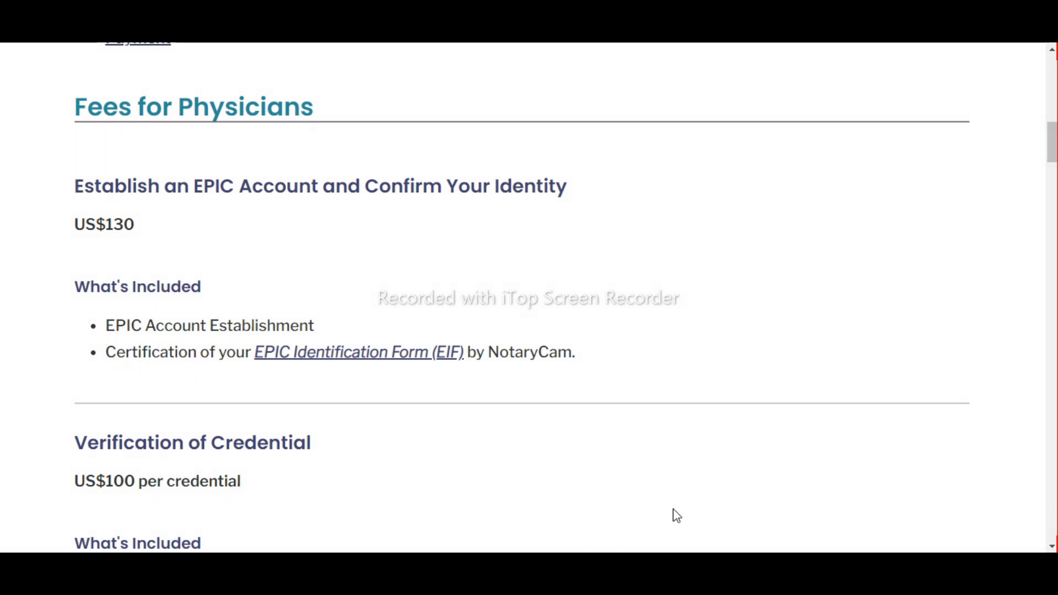
Check the per-credential fee and what is included under Verification of Credential
drag(1045, 149, 1051, 170)
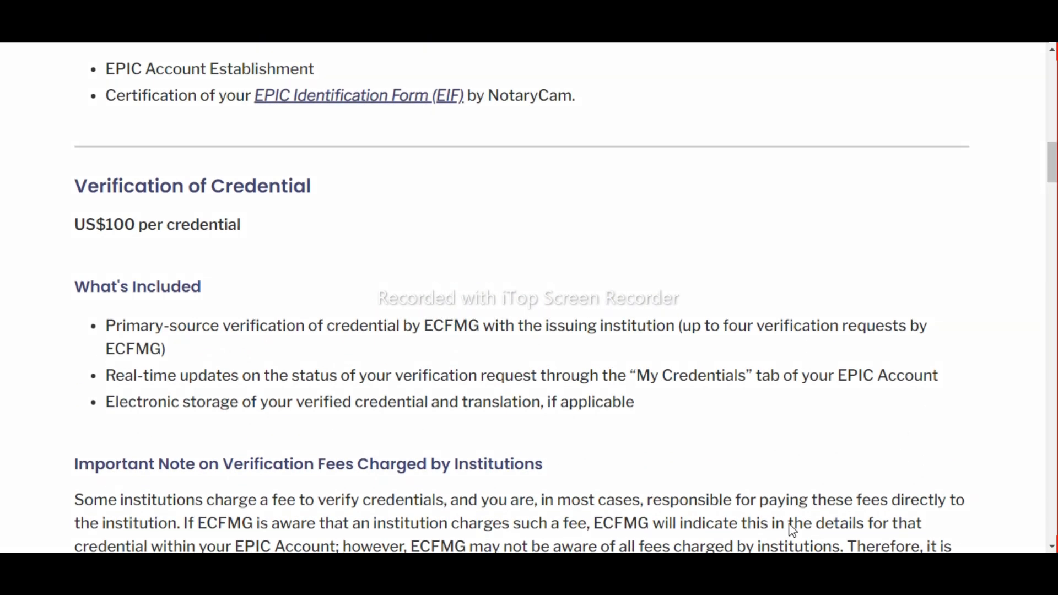
drag(83, 221, 138, 245)
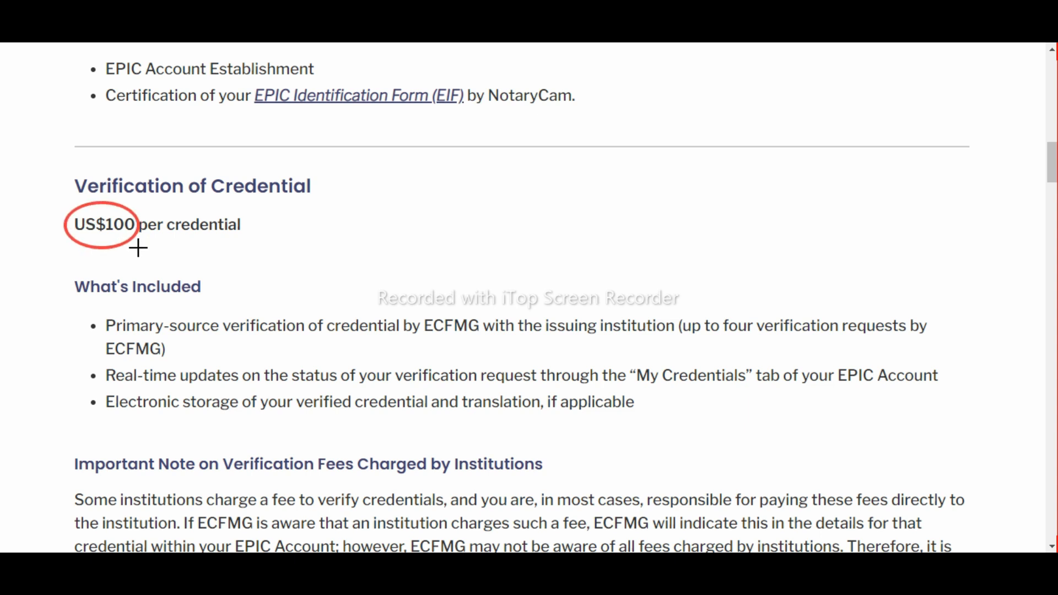
click(580, 535)
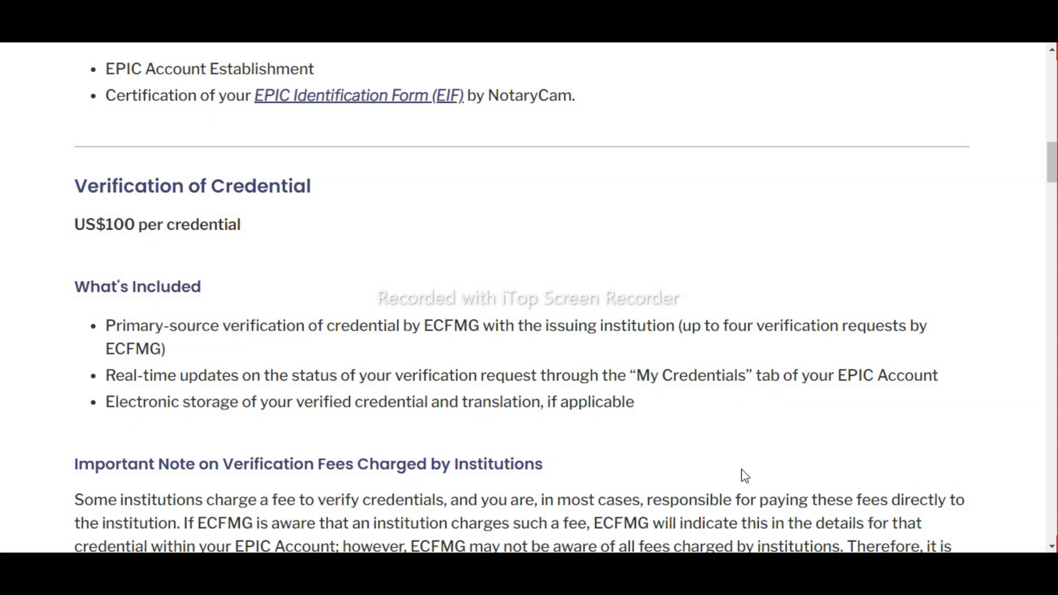
Enter the applicant's last name and rest of name in the Name section of the Biographics form
scroll(477, 285, up, 15)
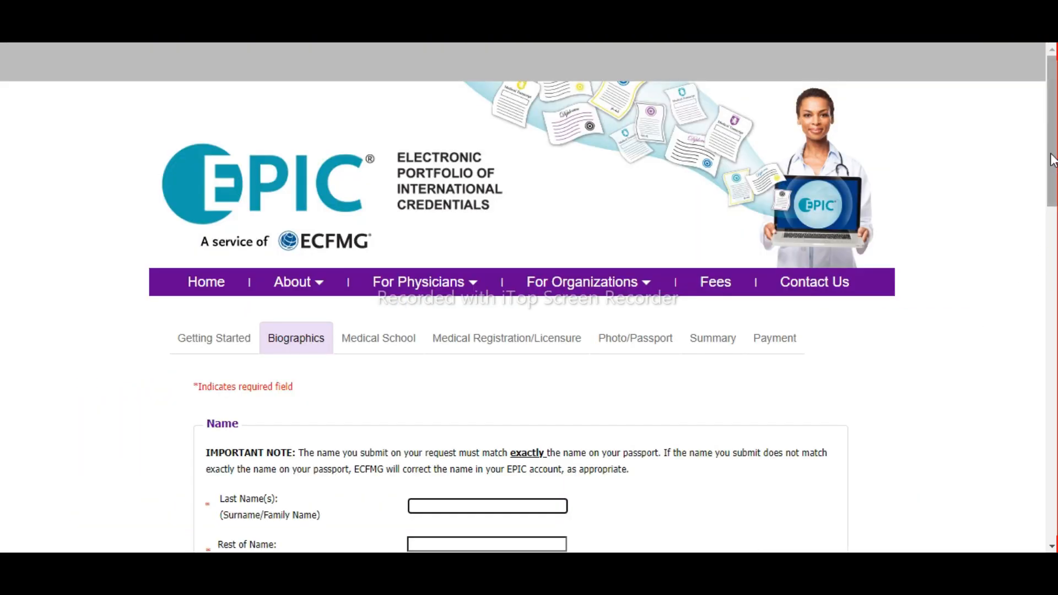
drag(1051, 160, 1017, 245)
click(444, 224)
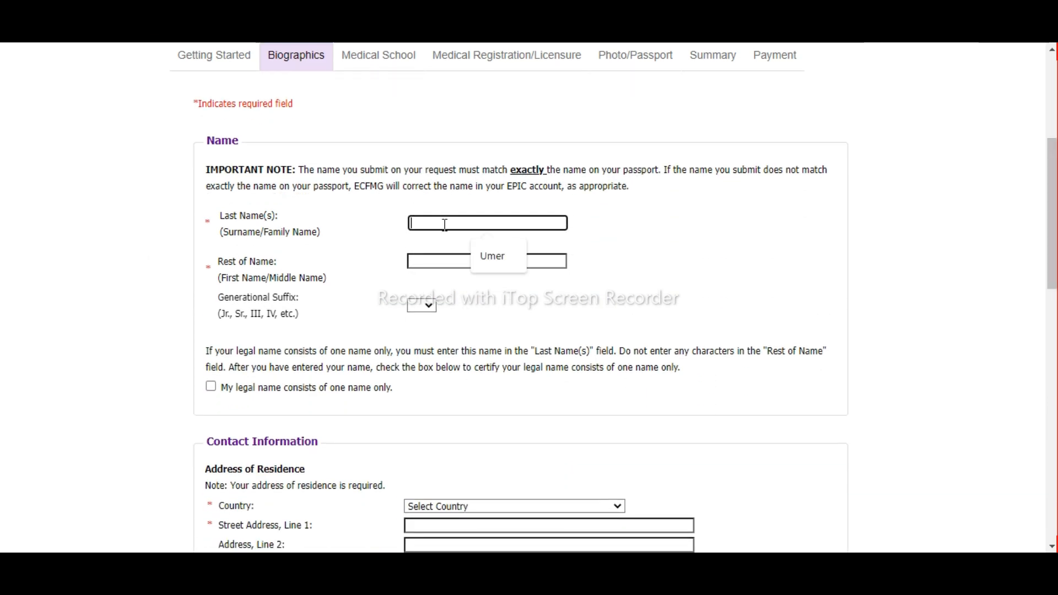
click(439, 250)
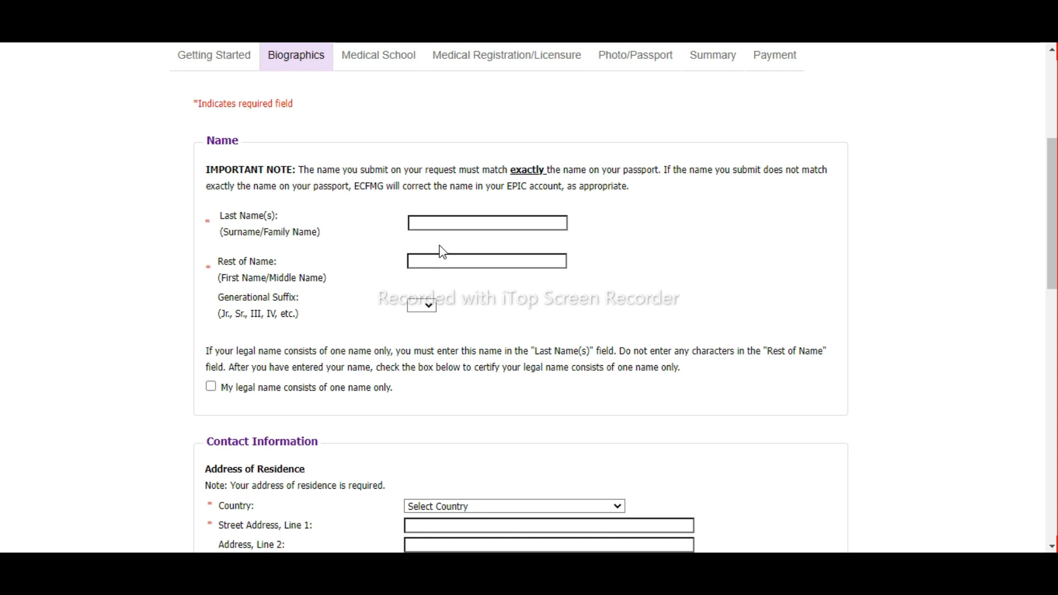
click(444, 227)
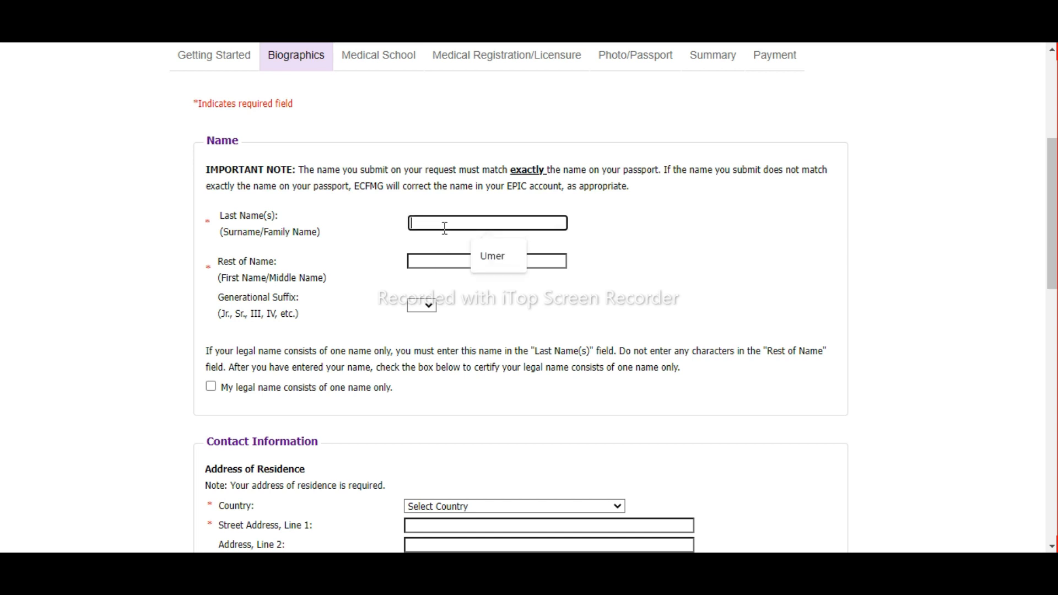
click(494, 255)
click(467, 262)
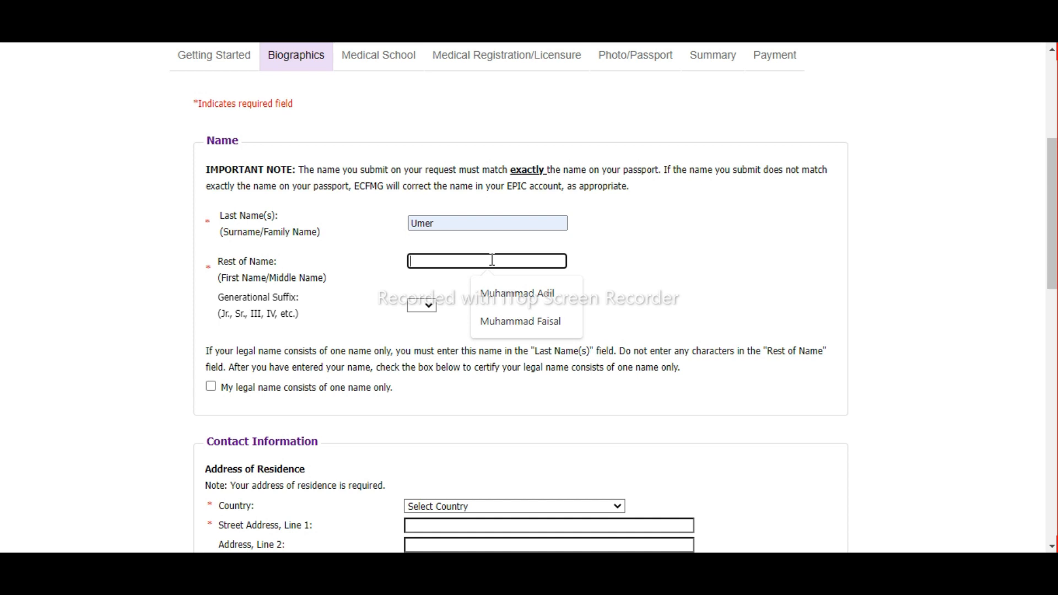
text(z)
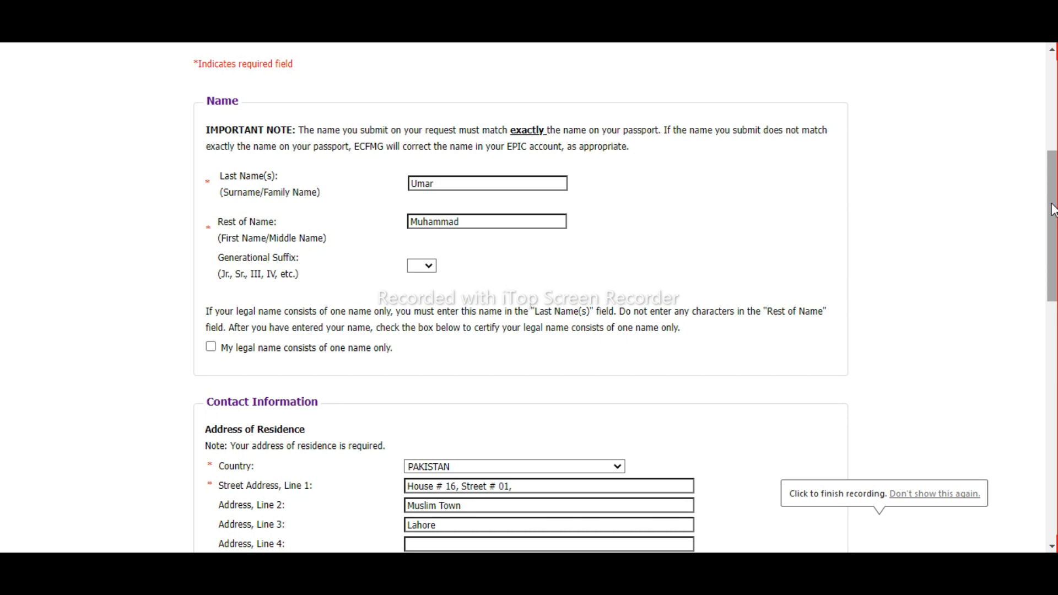
Review the completed name fields and the address of residence on the Biographics form
mouse_move(1051, 203)
mouse_down()
mouse_move(1056, 181)
mouse_move(1056, 221)
mouse_up()
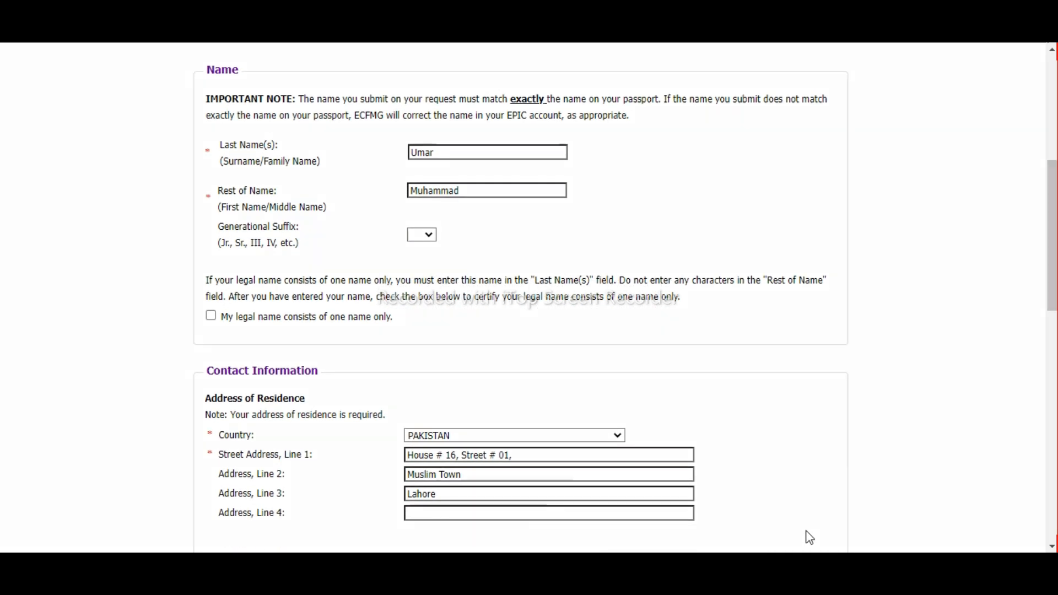
drag(396, 130, 494, 234)
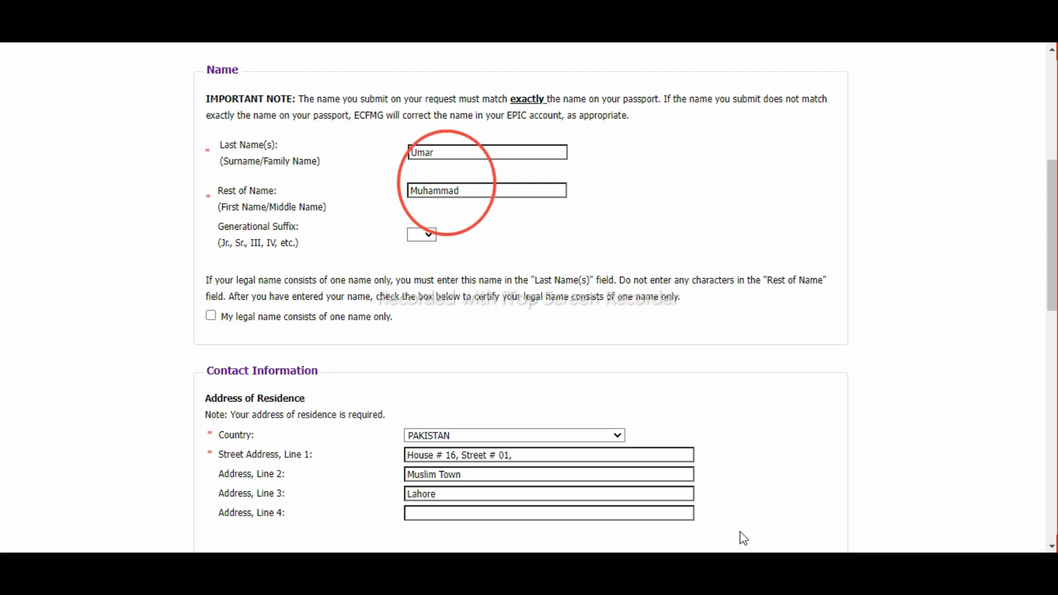
mouse_move(395, 417)
mouse_down()
mouse_move(503, 493)
mouse_move(722, 510)
mouse_up()
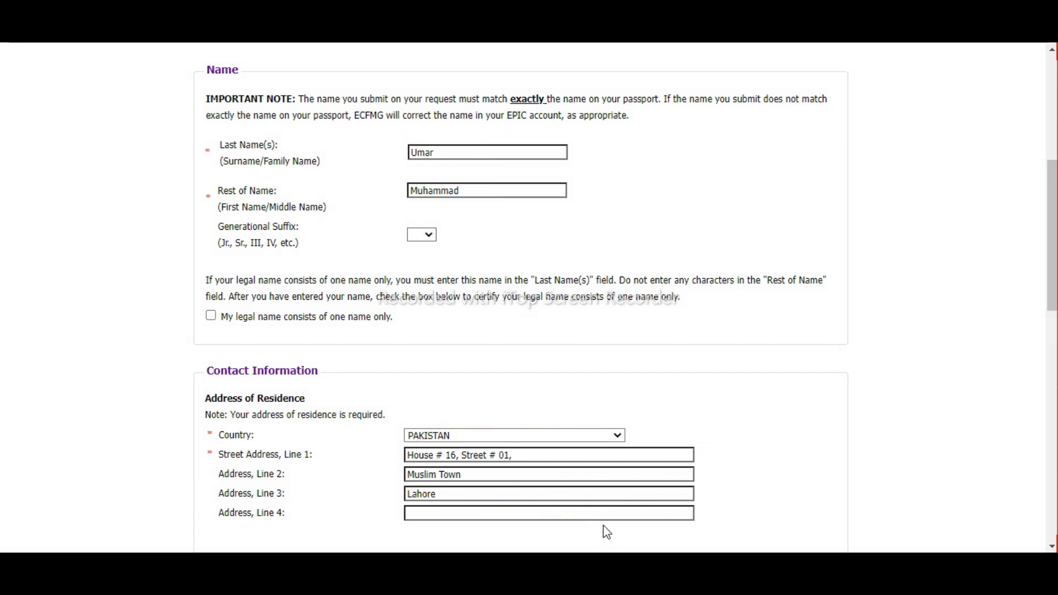
Review the e-mail, telephone and fax fields and the required entries under Other Biographic Information
drag(1053, 220, 1052, 332)
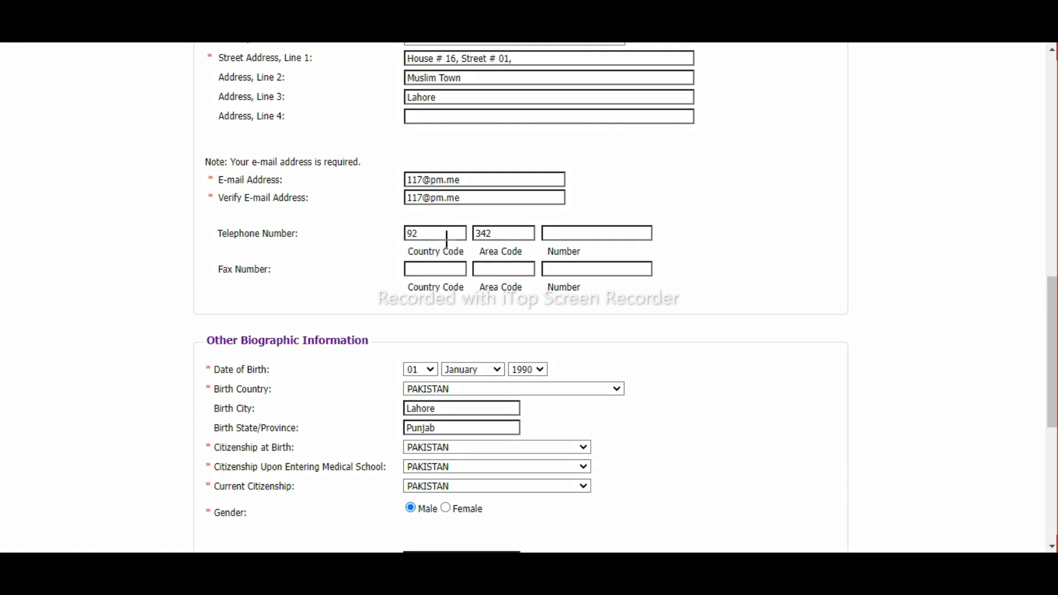
drag(391, 156, 700, 338)
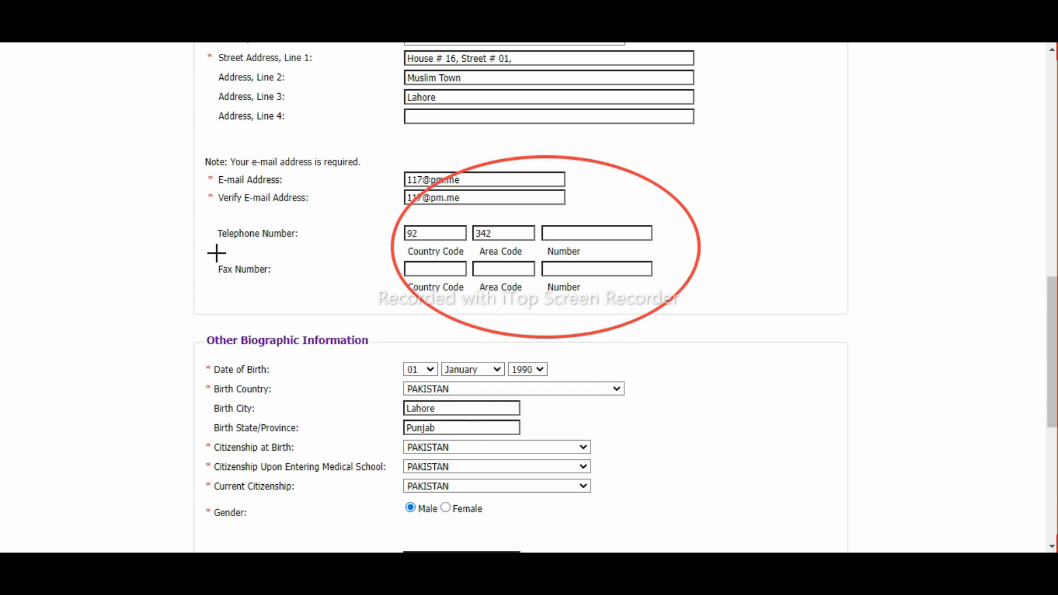
mouse_move(196, 159)
mouse_down()
mouse_move(225, 194)
mouse_move(226, 214)
mouse_up()
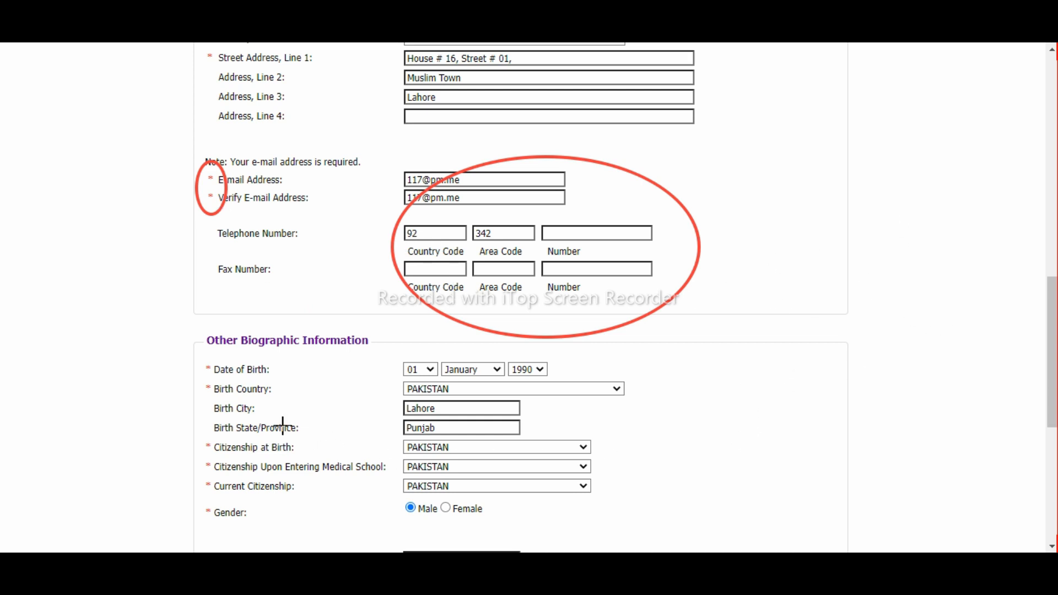
mouse_move(194, 352)
mouse_down()
mouse_move(238, 489)
mouse_move(241, 530)
mouse_move(226, 523)
mouse_up()
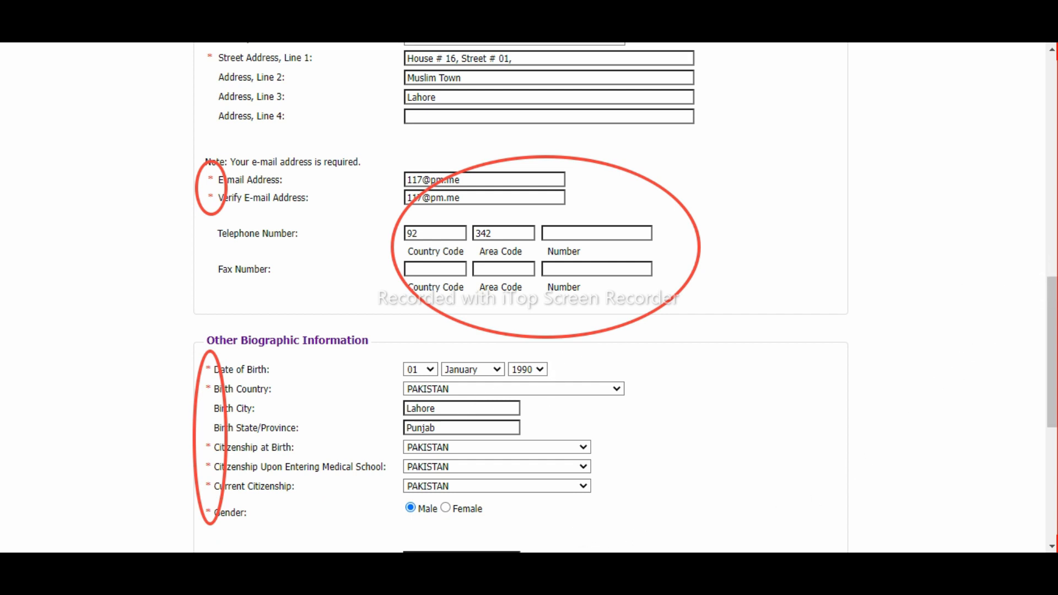
click(581, 532)
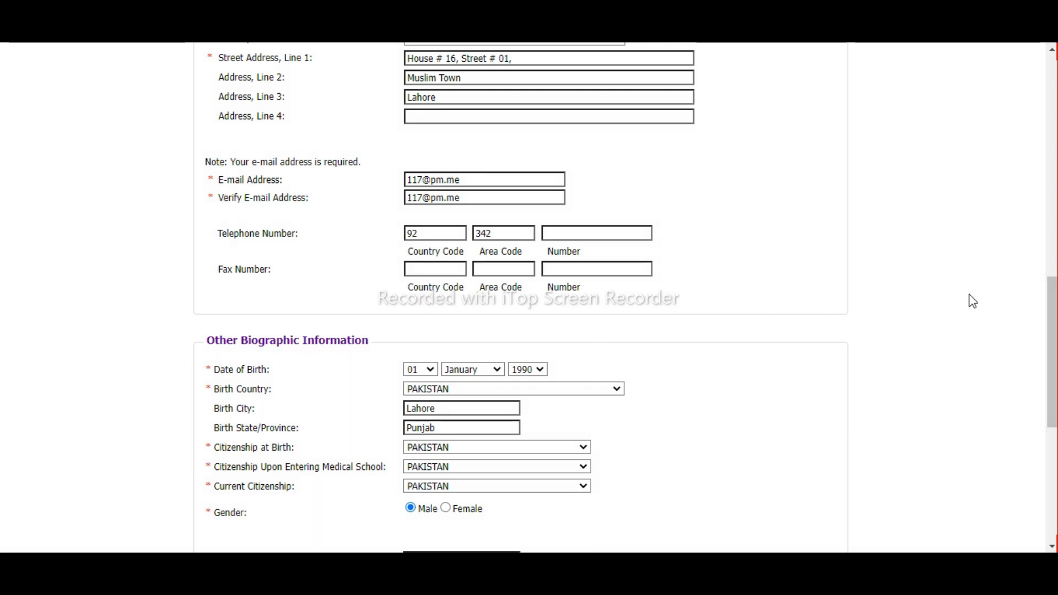
Review the No answers to the USMLE/ECFMG and EICS number questions and set the National Identification Number Country to PAKISTAN
scroll(1045, 311, down, 6)
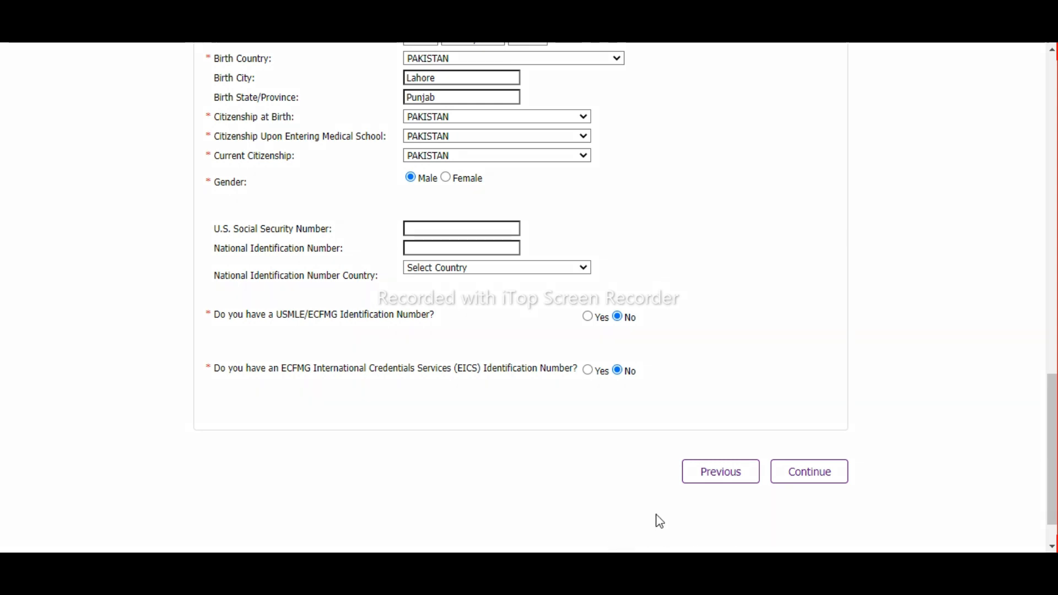
click(617, 315)
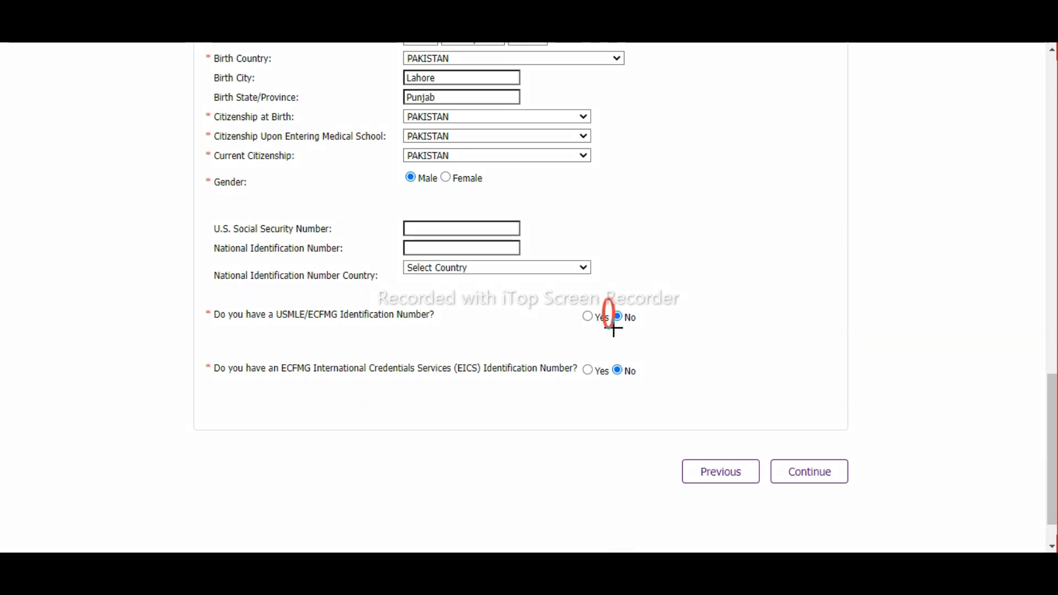
click(617, 370)
mouse_move(430, 211)
mouse_down()
mouse_move(413, 245)
mouse_move(546, 253)
mouse_up()
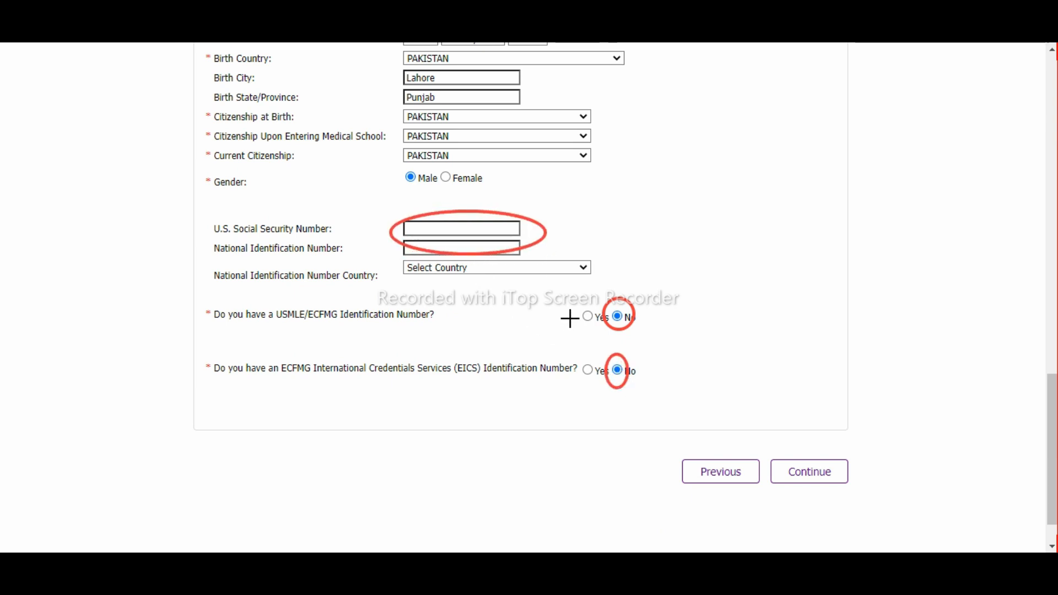
click(574, 269)
key(p)
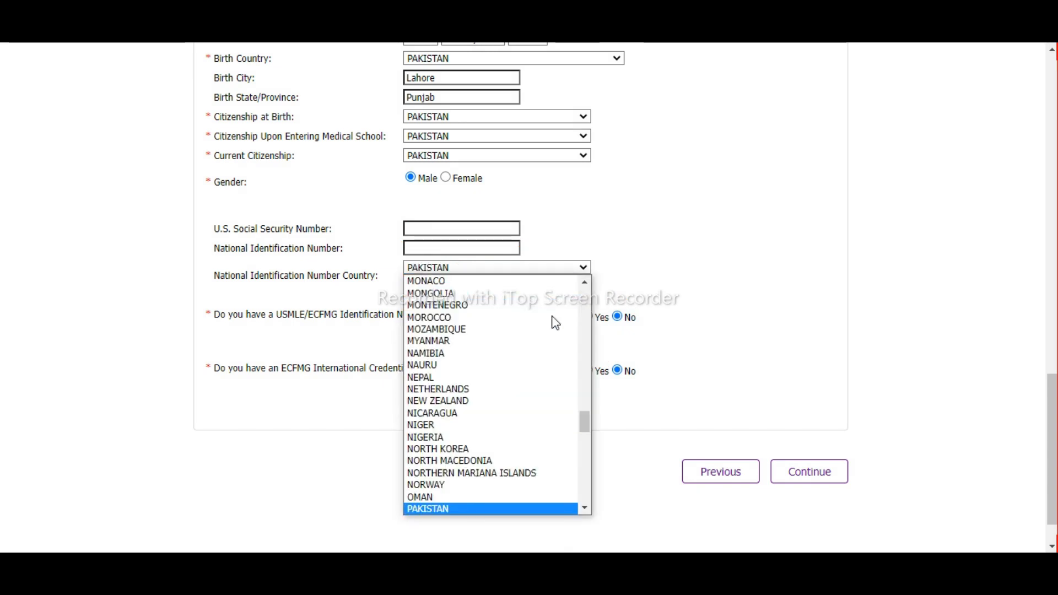
key(Return)
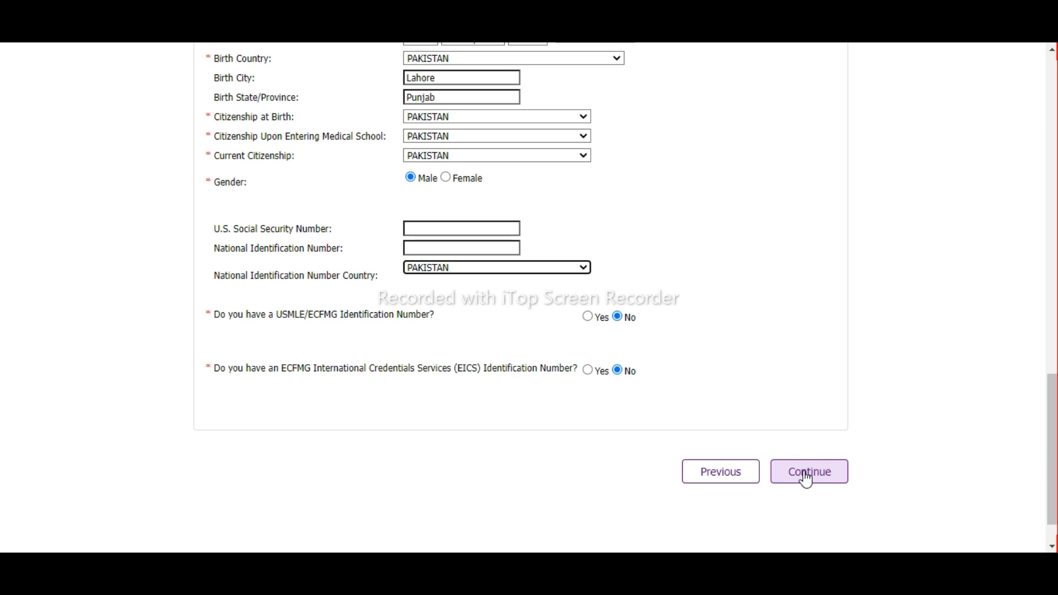
Go back to the Getting Started page and return to the end of the Biographics form
scroll(861, 538, down, 2)
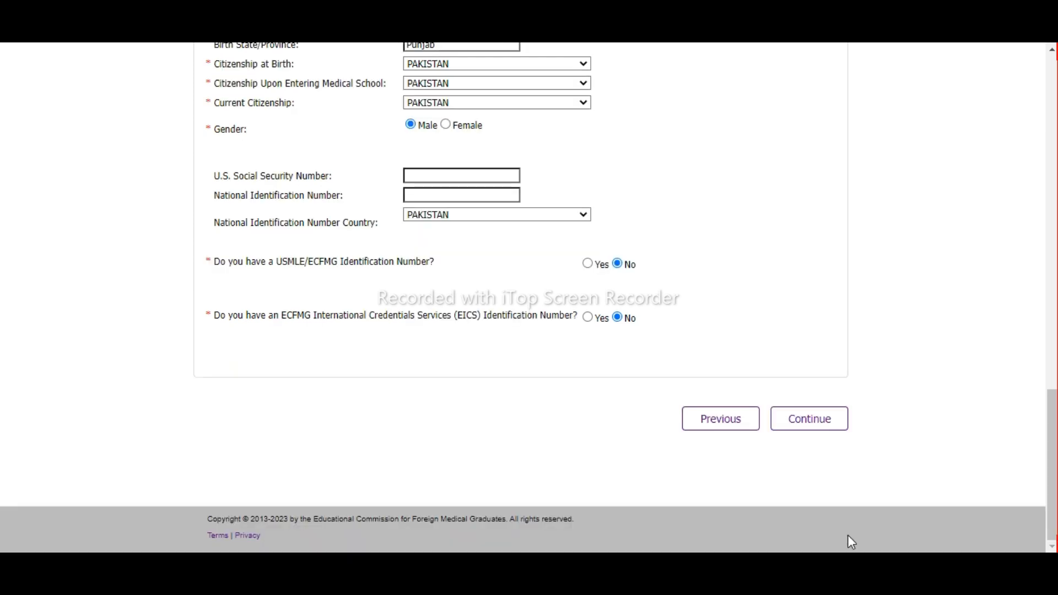
click(735, 426)
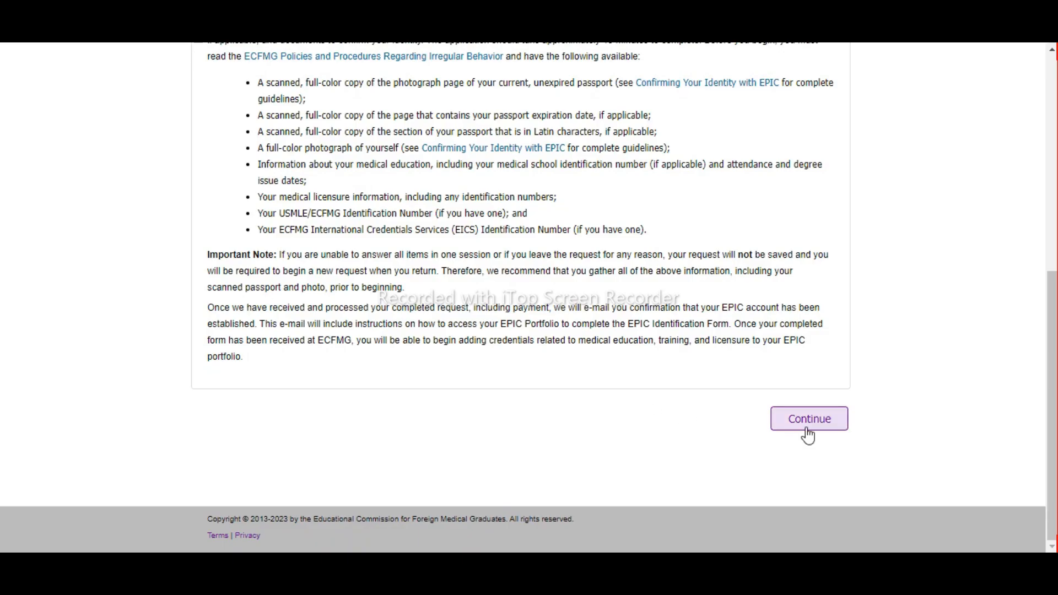
click(797, 425)
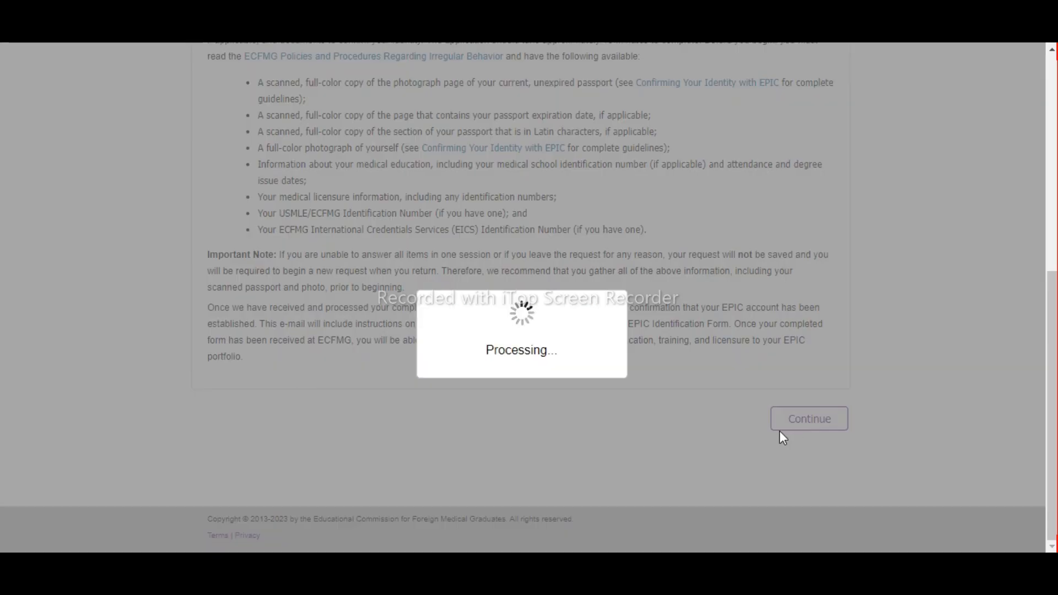
scroll(791, 435, down, 20)
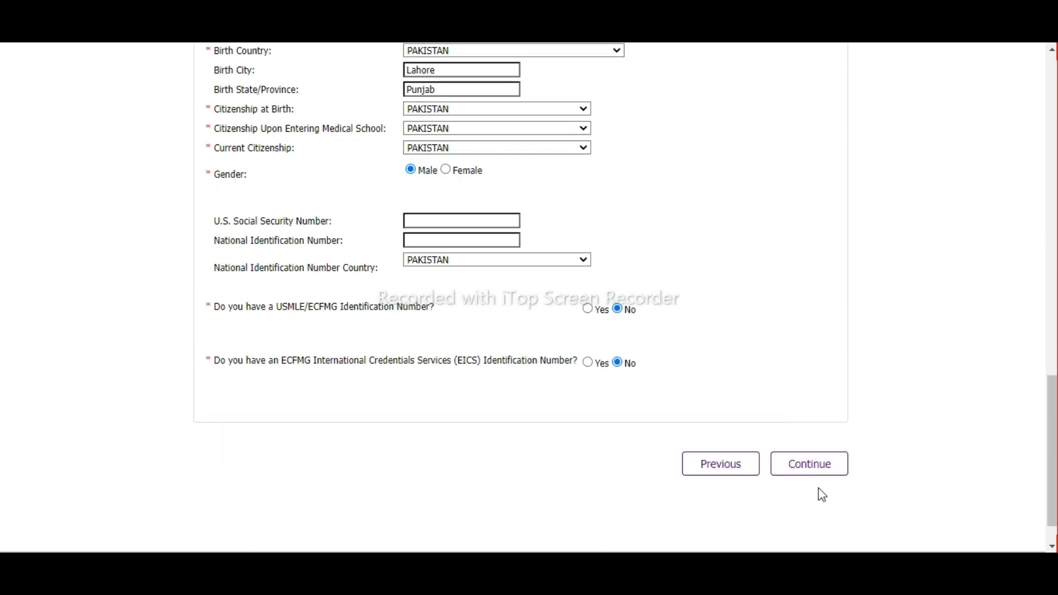
Continue to the Medical School section and review its education status, degree medical school and other undergraduate schools entries
click(824, 475)
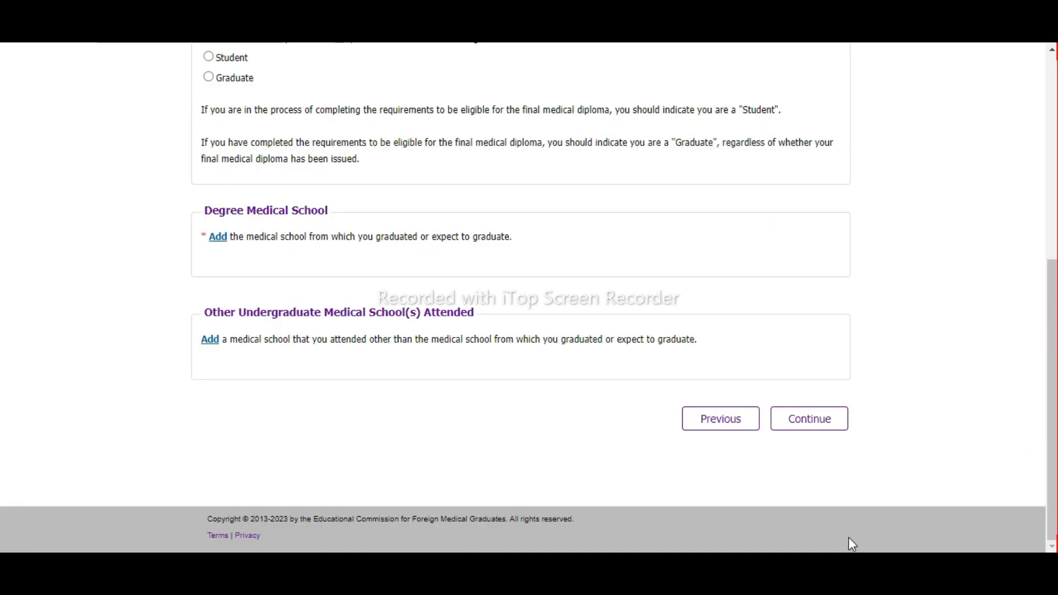
scroll(505, 378, up, 4)
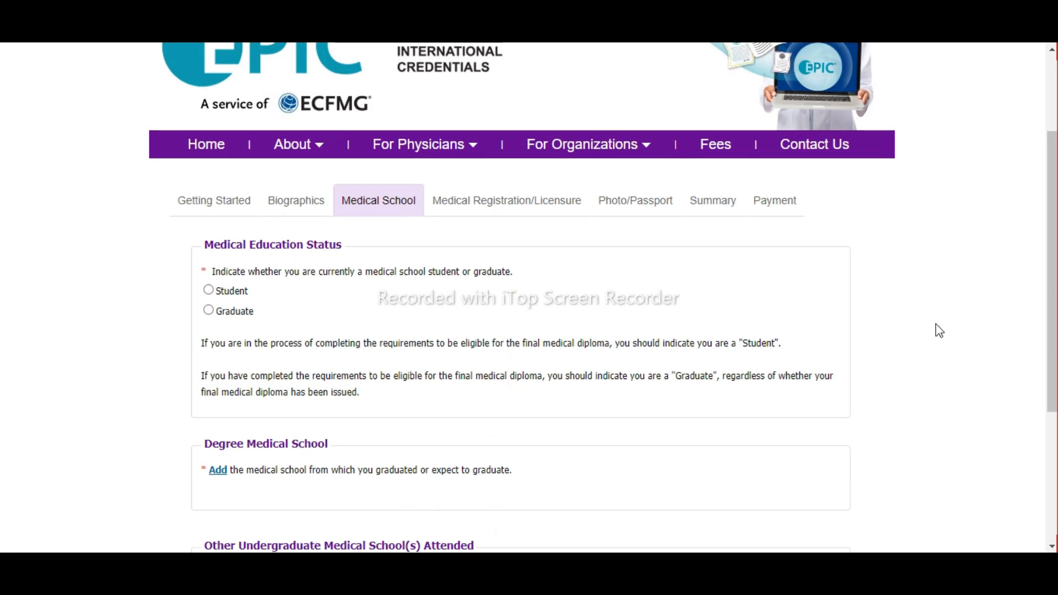
scroll(902, 358, down, 3)
scroll(1029, 316, down, 2)
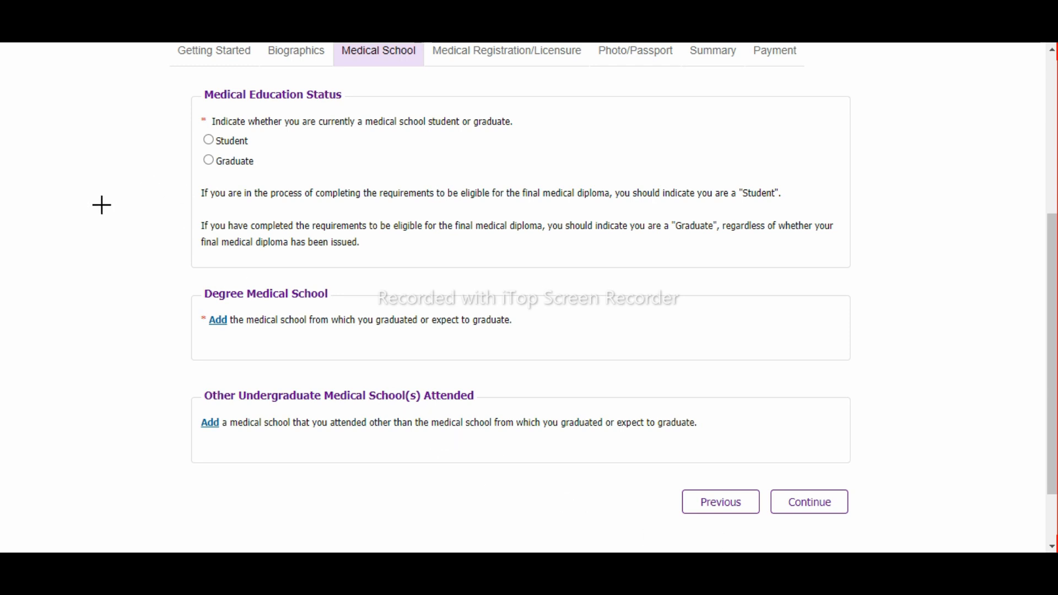
drag(88, 216, 198, 146)
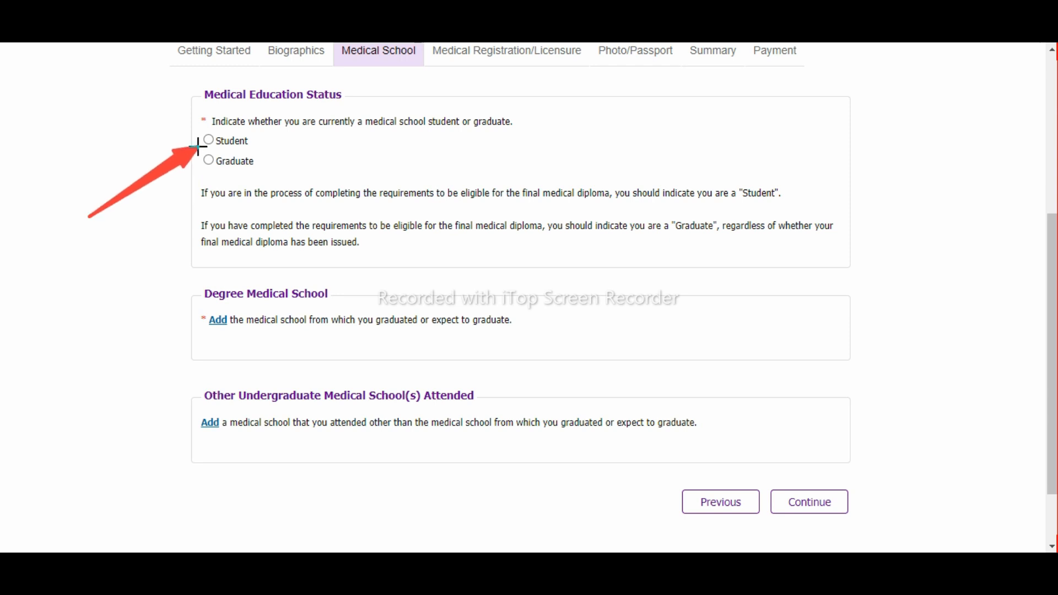
drag(112, 358, 201, 326)
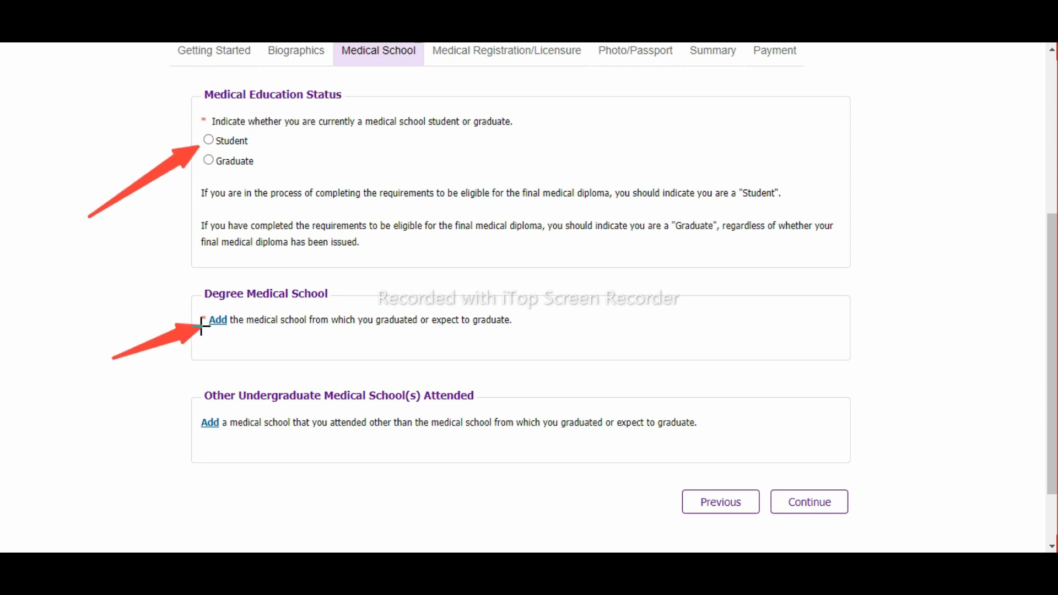
drag(88, 451, 192, 425)
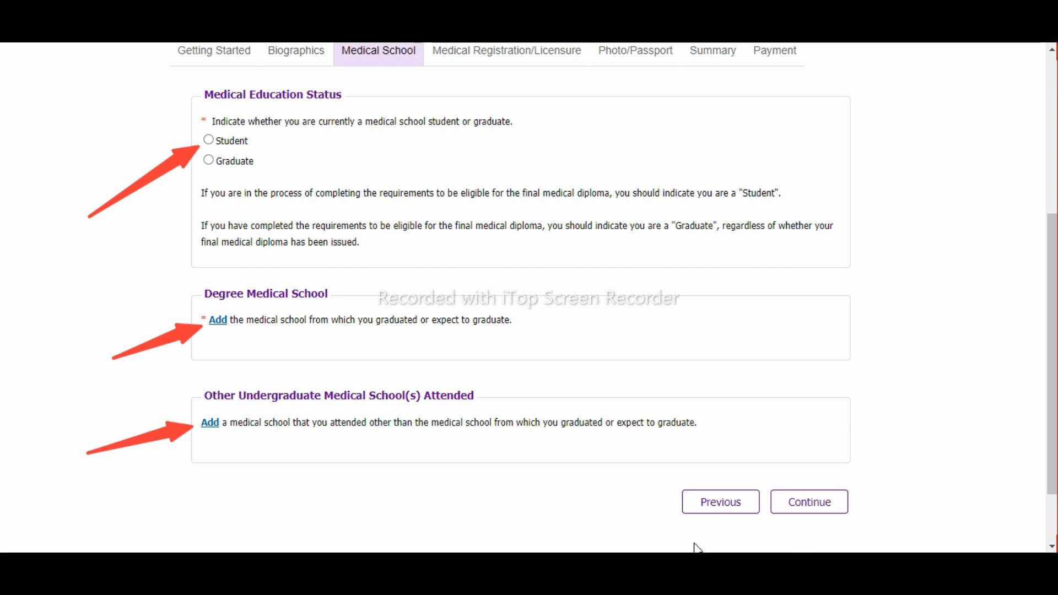
scroll(787, 473, down, 2)
scroll(723, 475, up, 2)
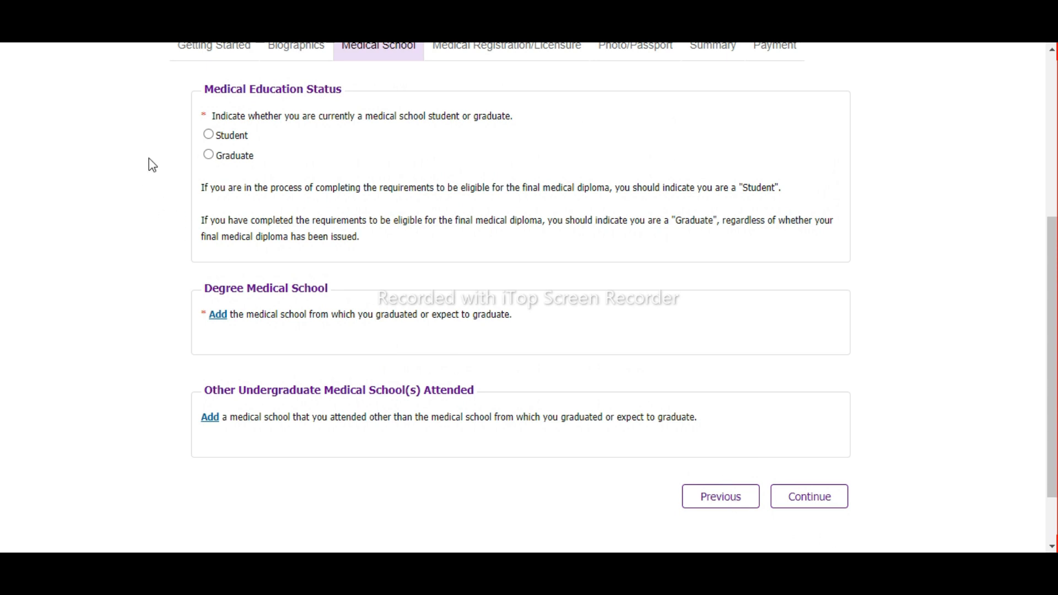
Set the medical education status to Graduate and start adding the degree medical school with PAKISTAN as its country
click(209, 156)
click(218, 316)
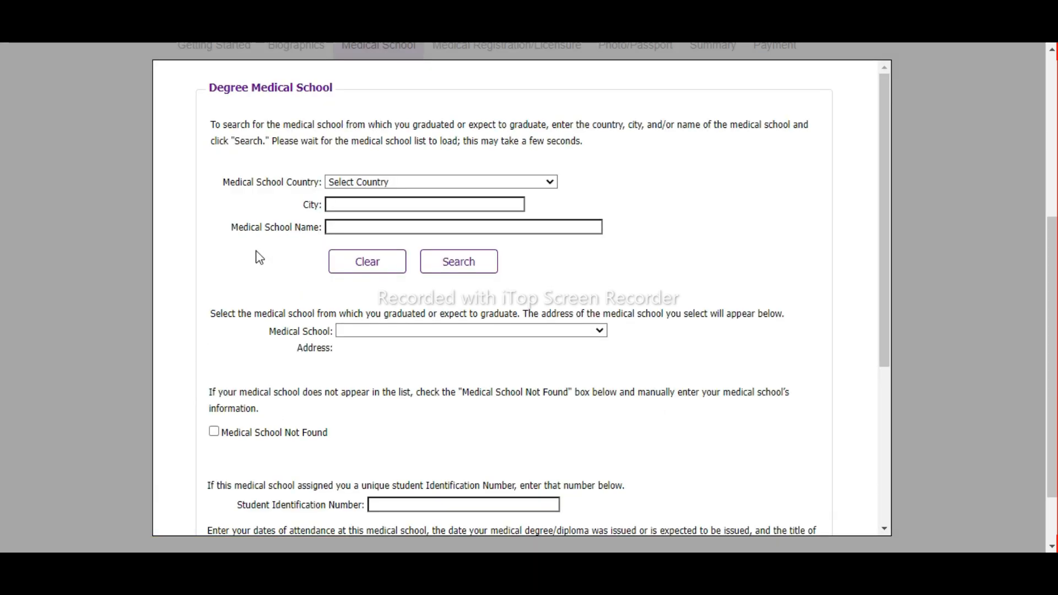
click(375, 184)
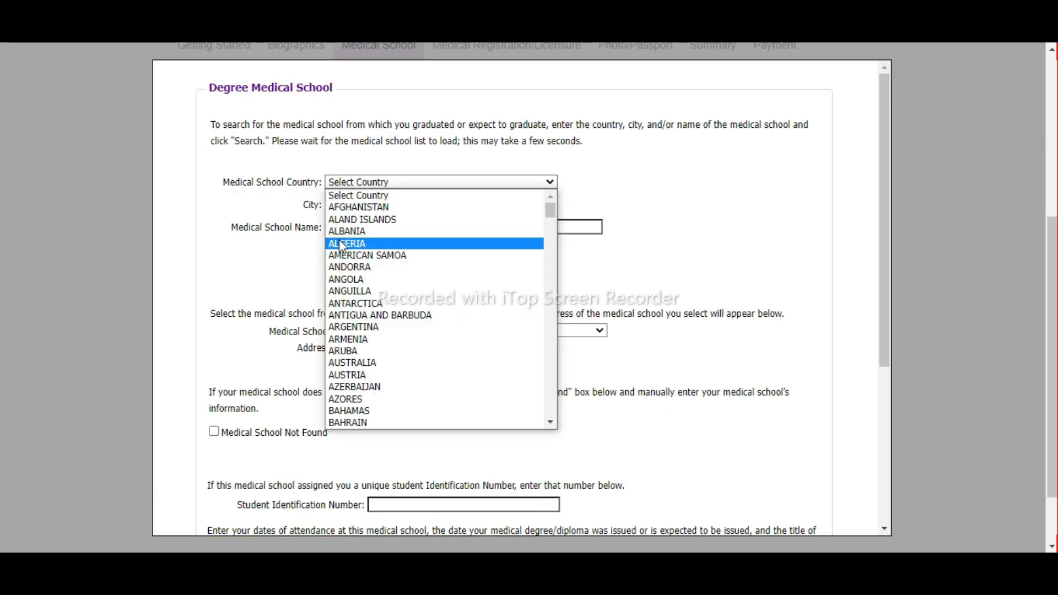
key(p)
key(Return)
click(360, 206)
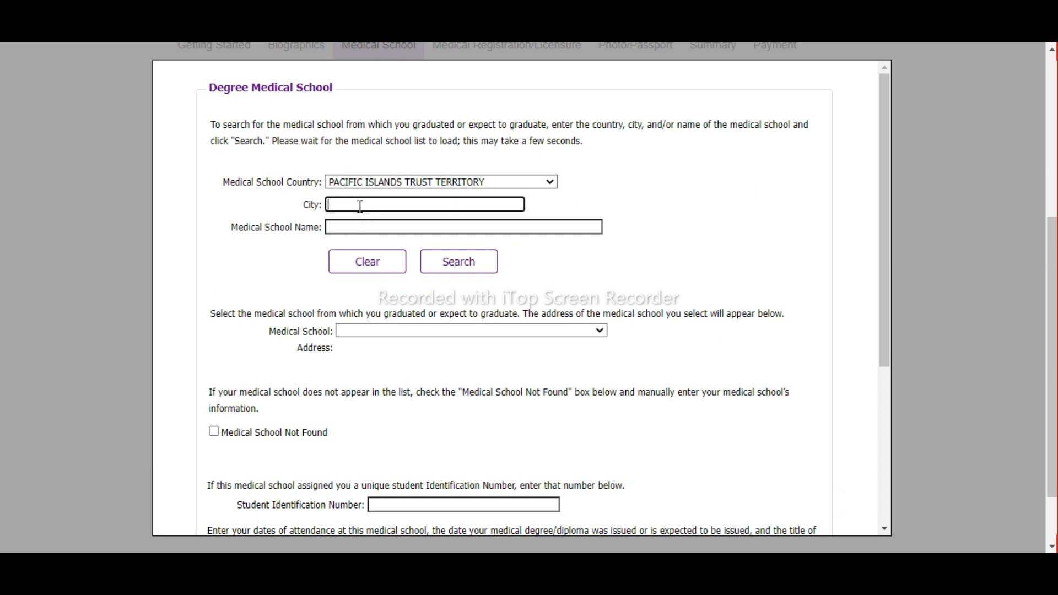
key(shift+Tab)
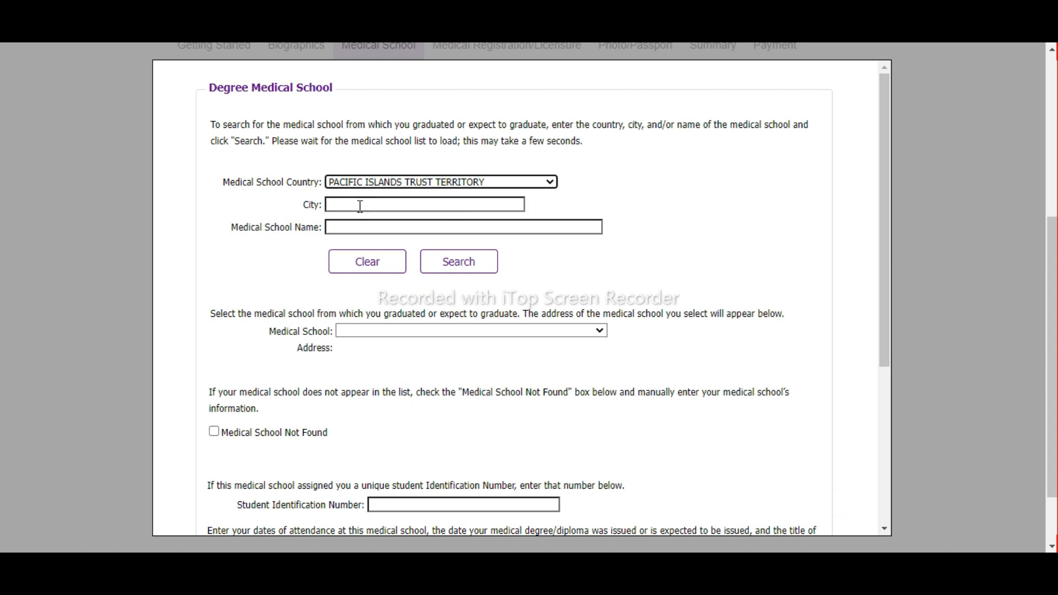
key(Down)
key(Tab)
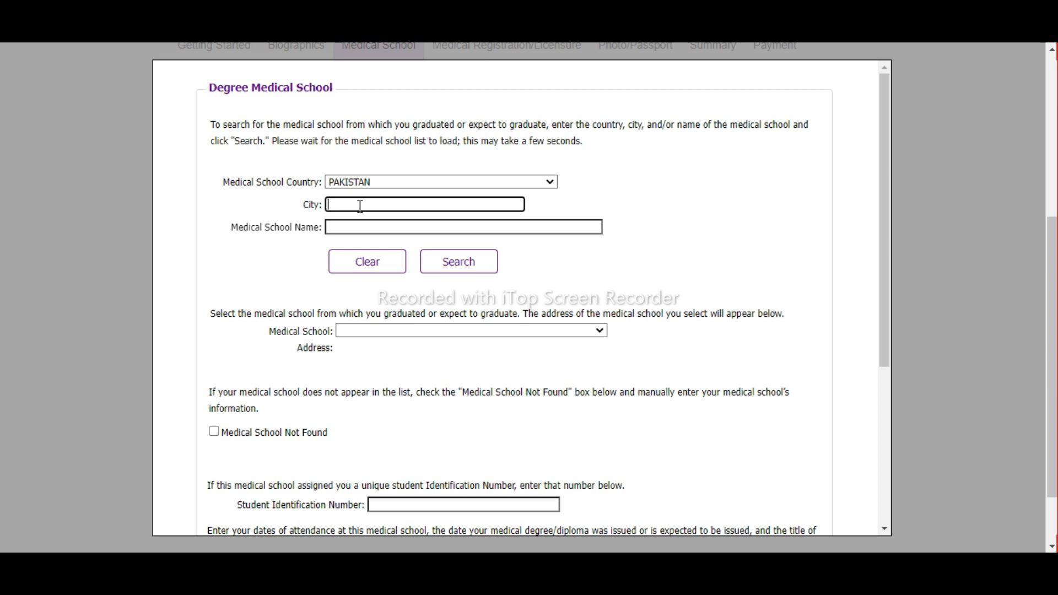
Search for the medical school by city Lahore and name Allama iQBAL, and select Allama Iqbal Medical College
text(Lahore)
key(Tab)
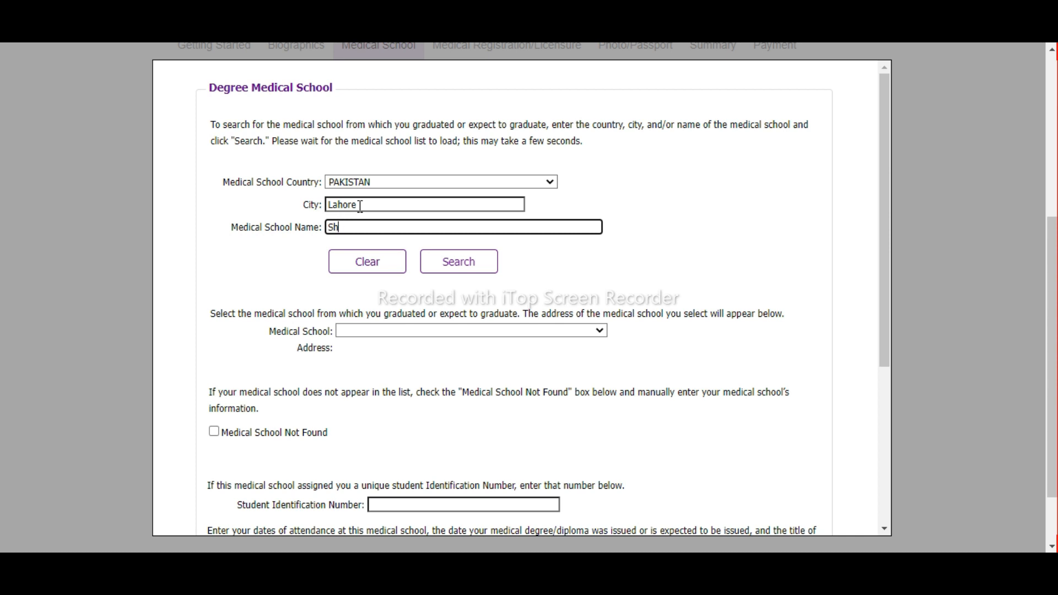
text(llama iQBAL)
click(469, 270)
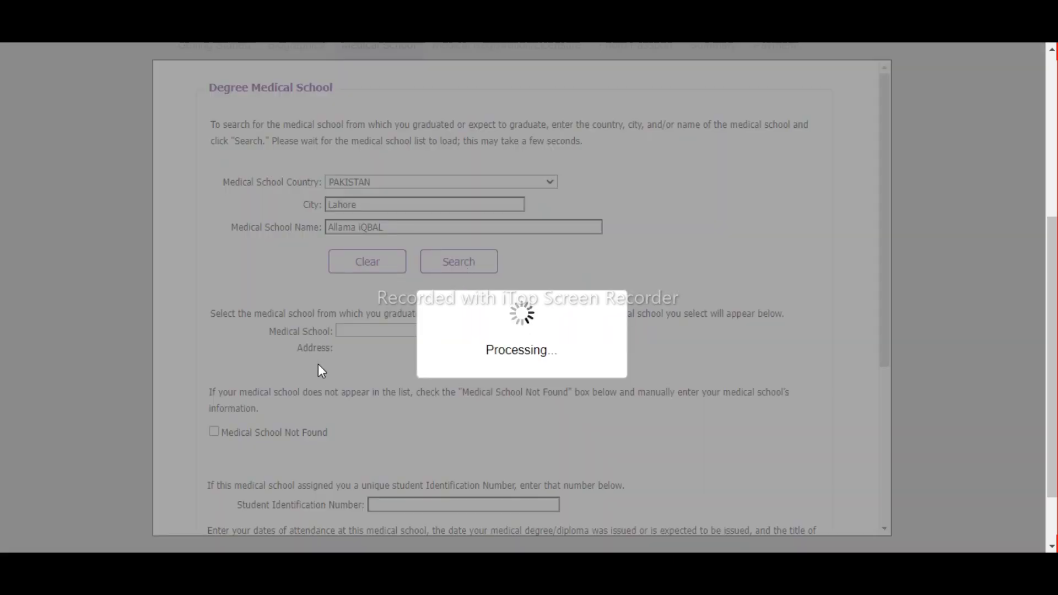
click(415, 333)
click(415, 356)
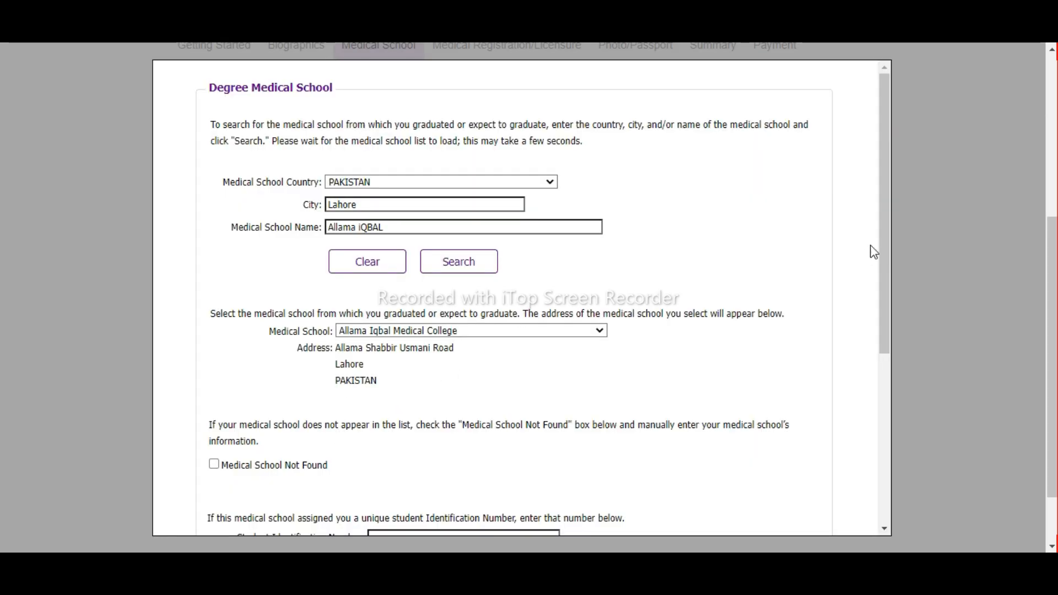
Set the start date of attendance at the degree medical school to December 2012
drag(884, 230, 893, 389)
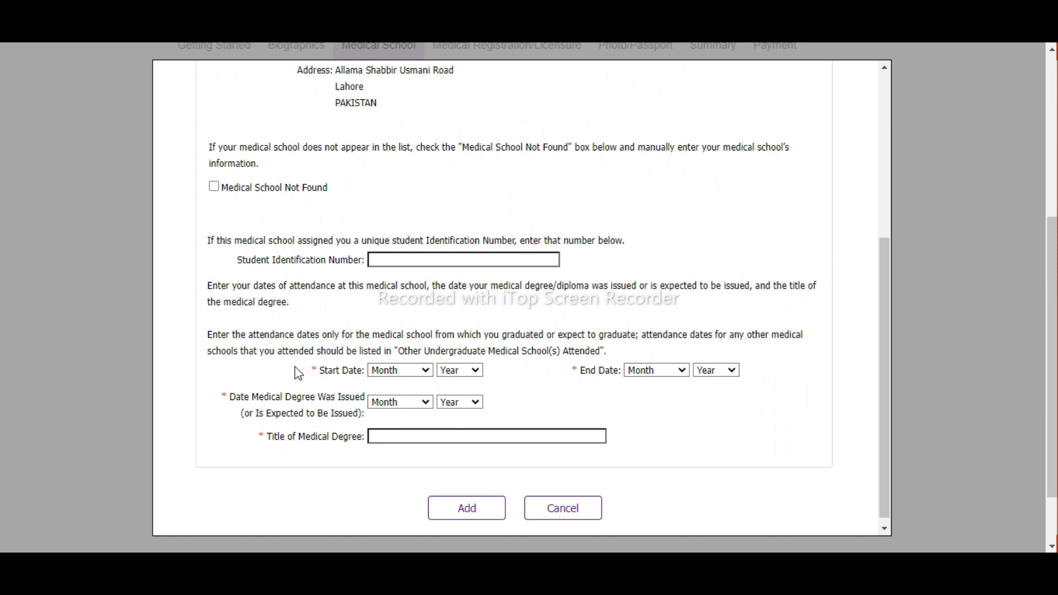
click(403, 370)
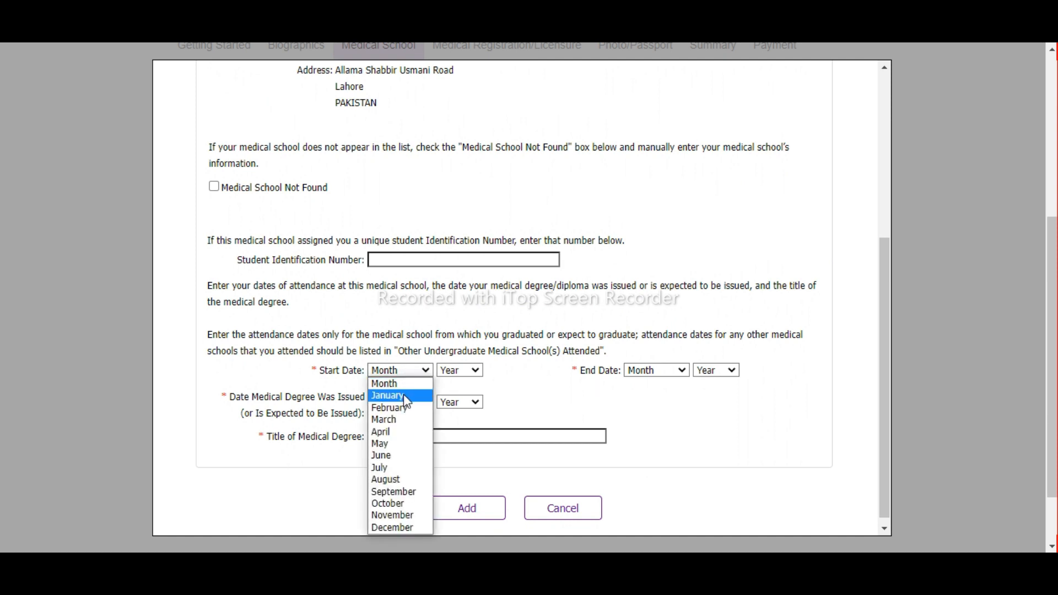
click(404, 527)
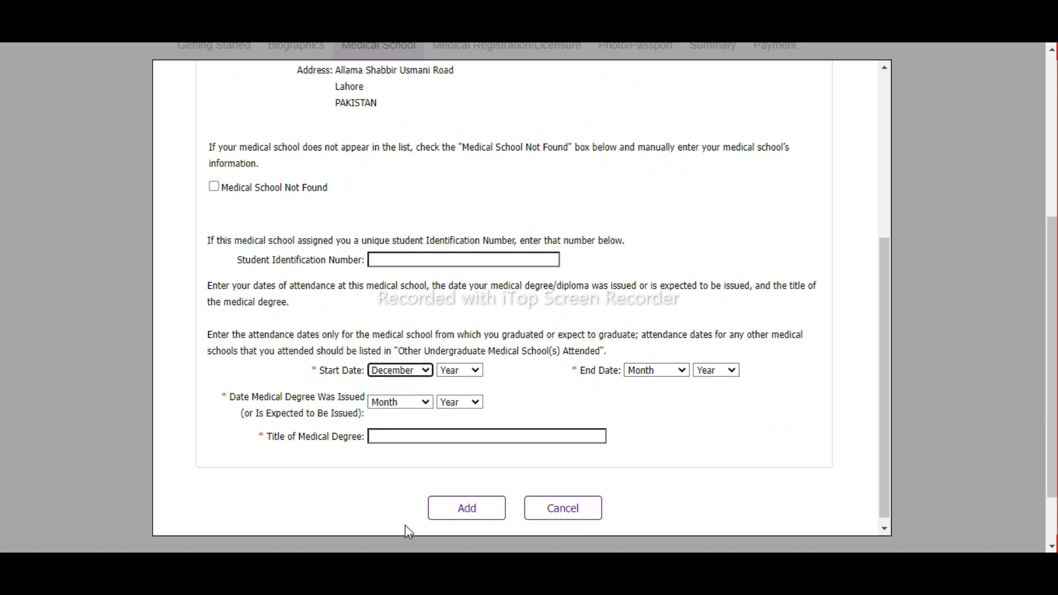
click(458, 371)
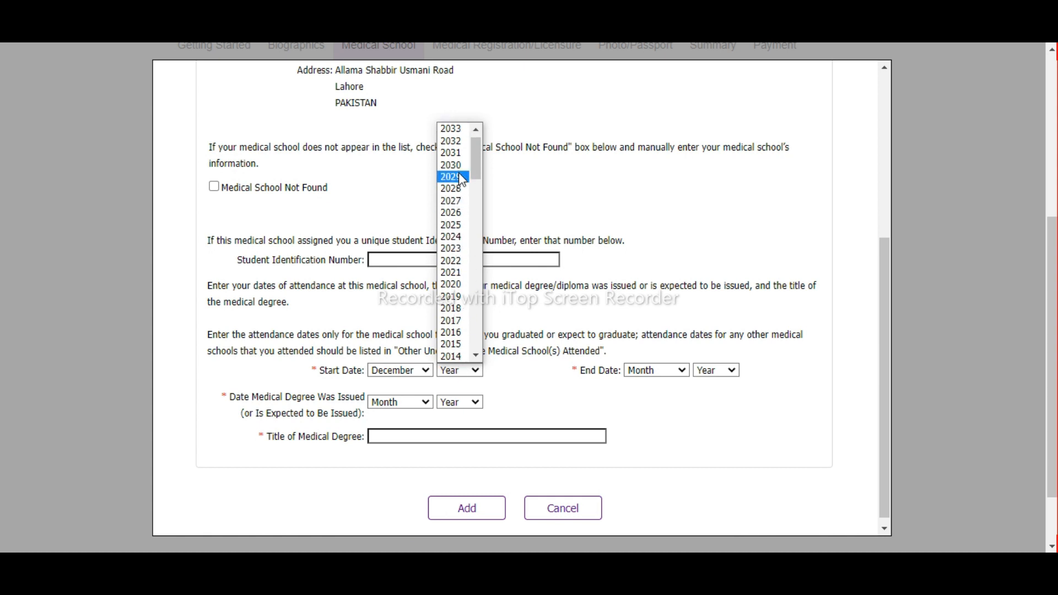
scroll(474, 187, down, 1)
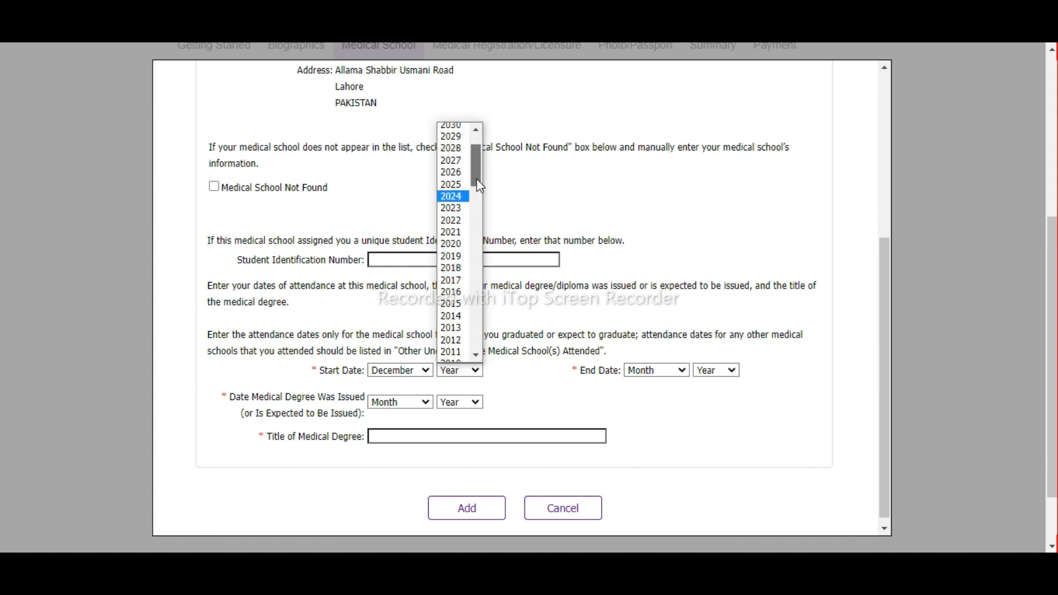
click(458, 327)
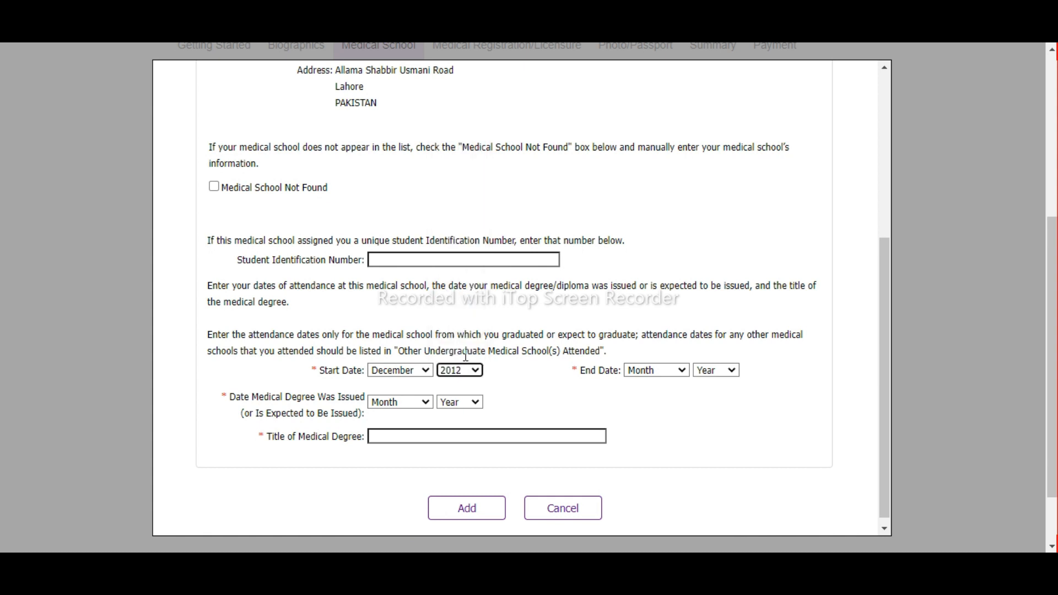
Set the end date of attendance at the degree medical school to October 2017
click(654, 371)
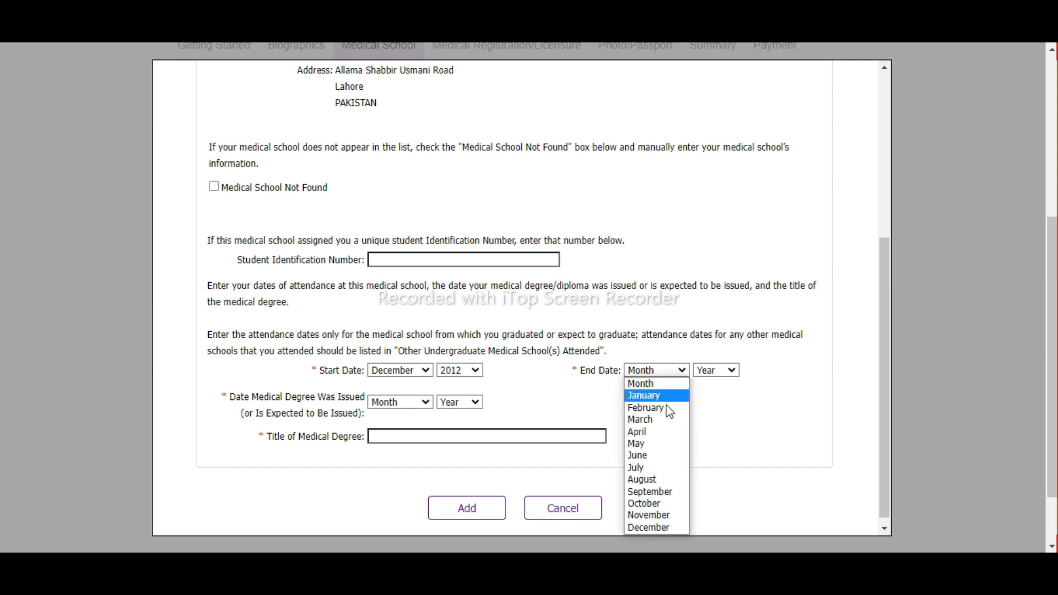
click(654, 502)
click(727, 372)
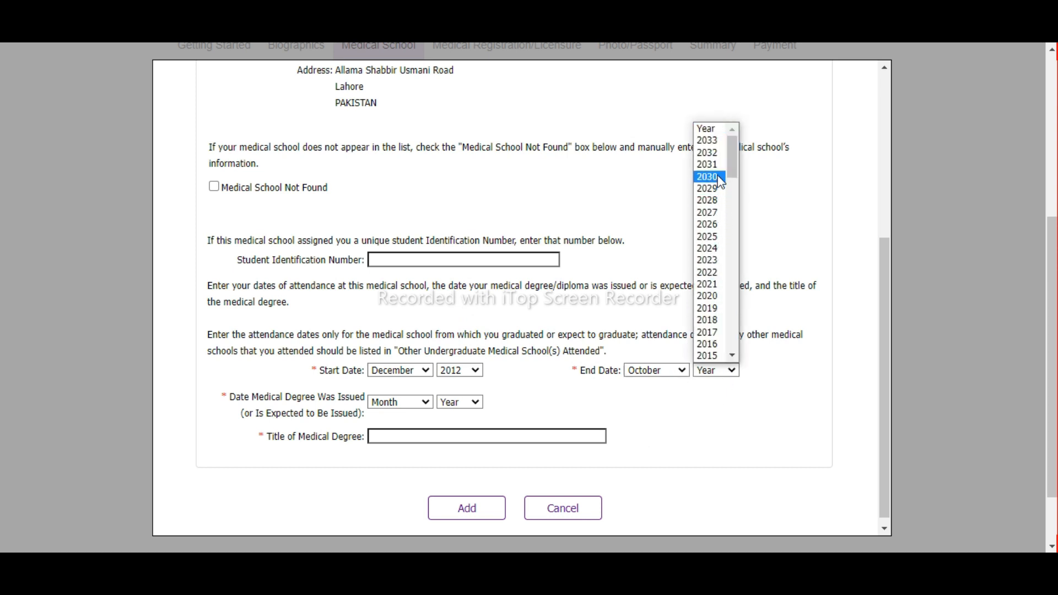
click(711, 333)
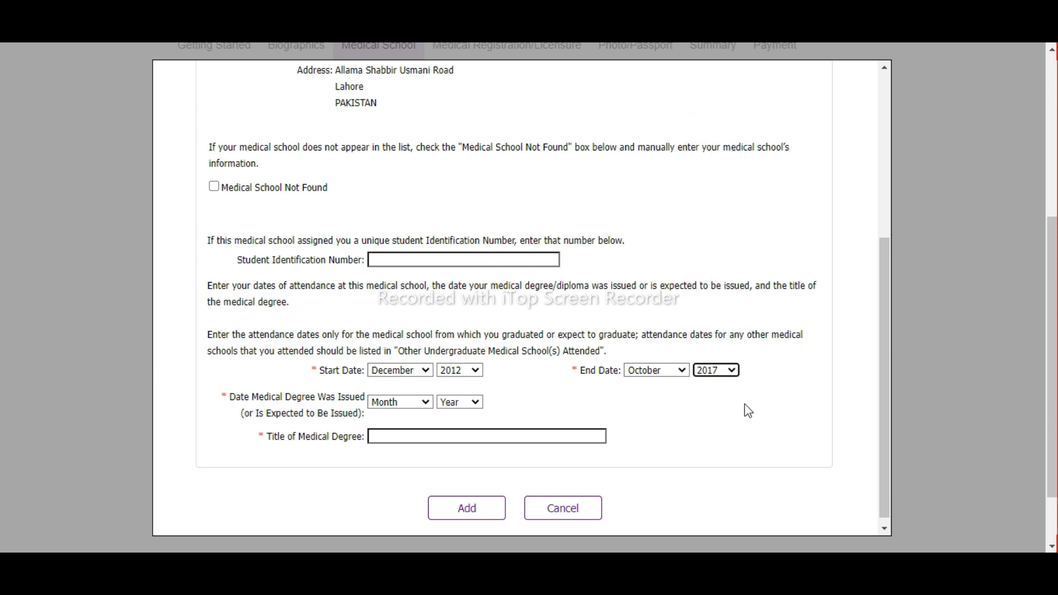
Set the medical degree's issue date to February 2018 and enter Bachelor of Medicine and Bachelor of Surgery as its title
click(423, 406)
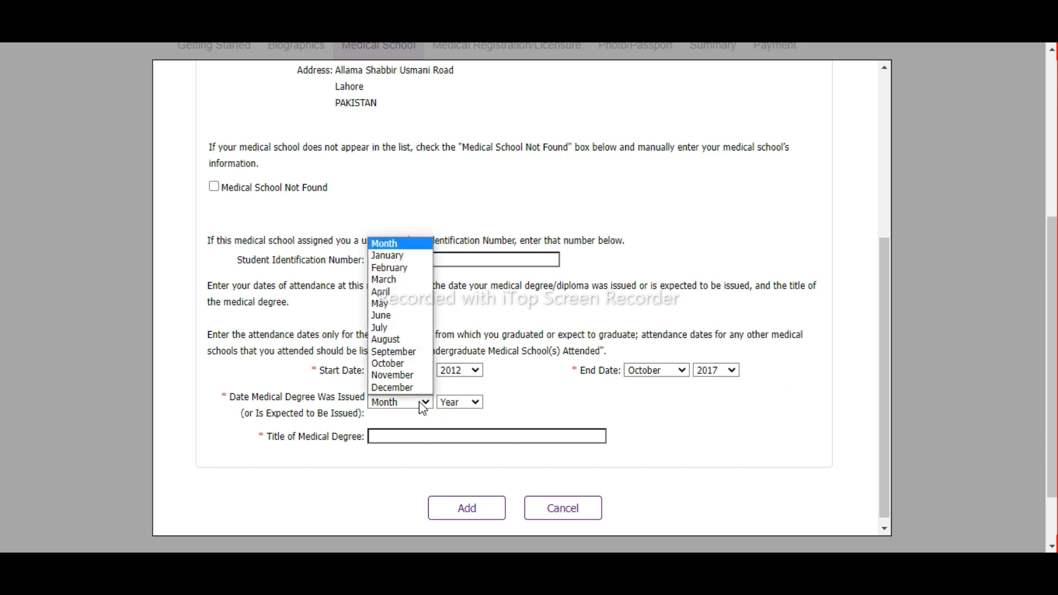
click(398, 268)
click(476, 402)
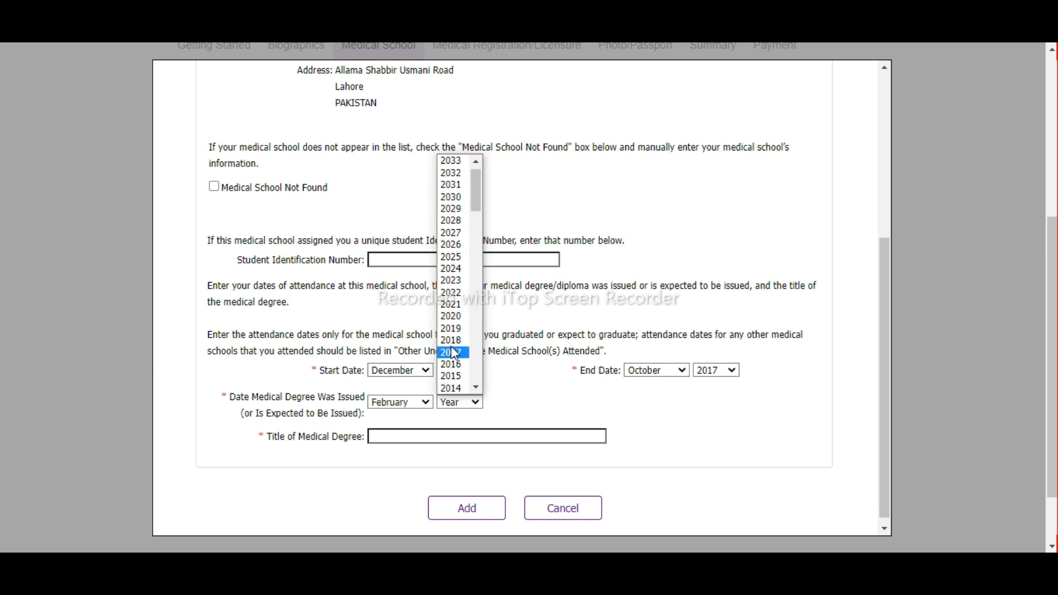
click(451, 348)
click(382, 436)
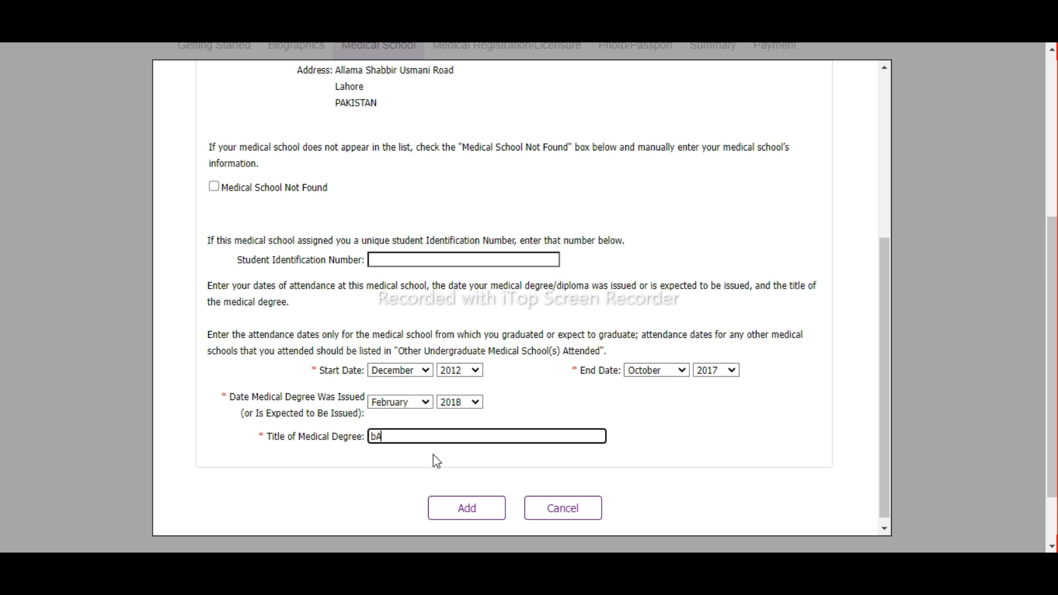
text(bACHELOR OF sURGERY AND bACHELOR O)
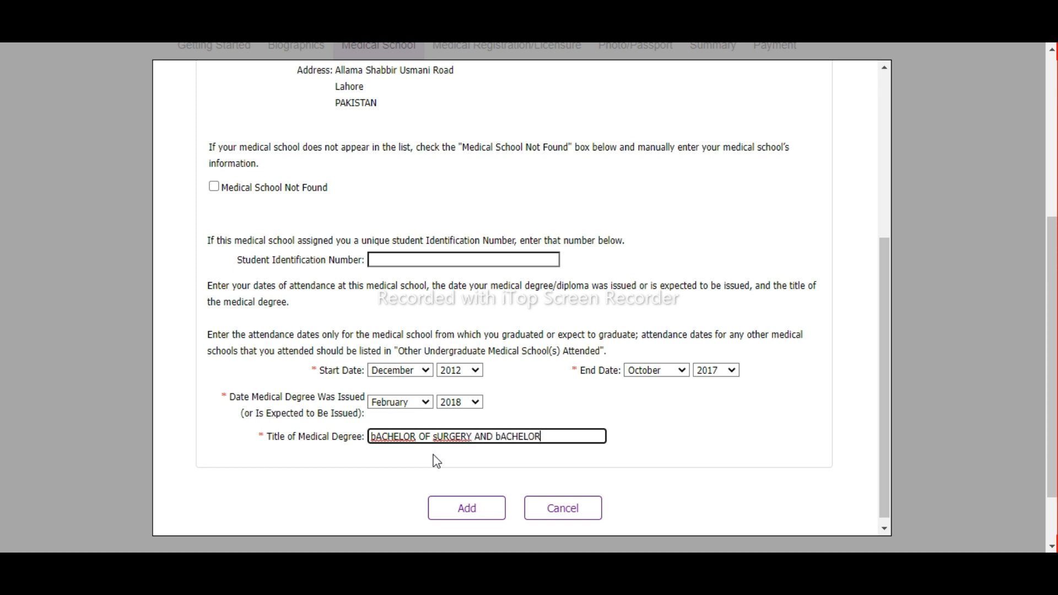
text(F mEDICI)
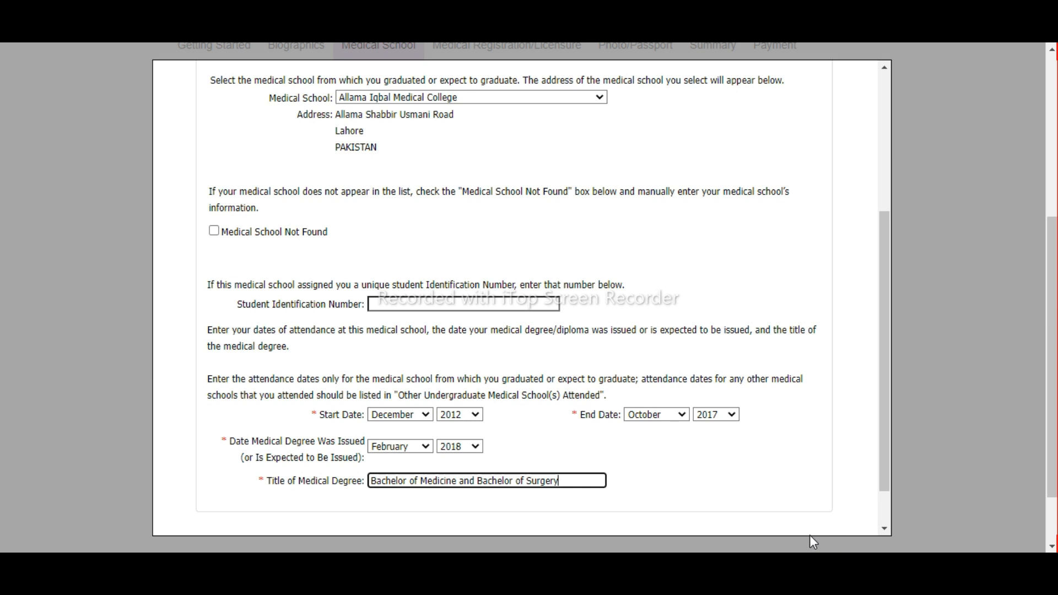
key(super+shift+s)
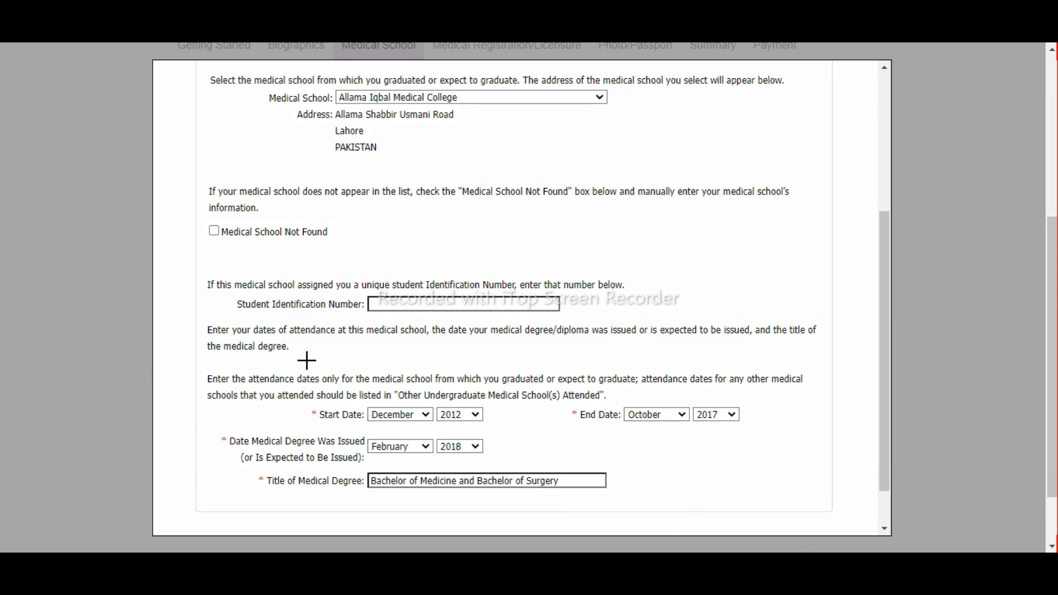
mouse_move(213, 384)
mouse_down()
mouse_move(350, 333)
mouse_move(365, 307)
mouse_move(367, 315)
mouse_up()
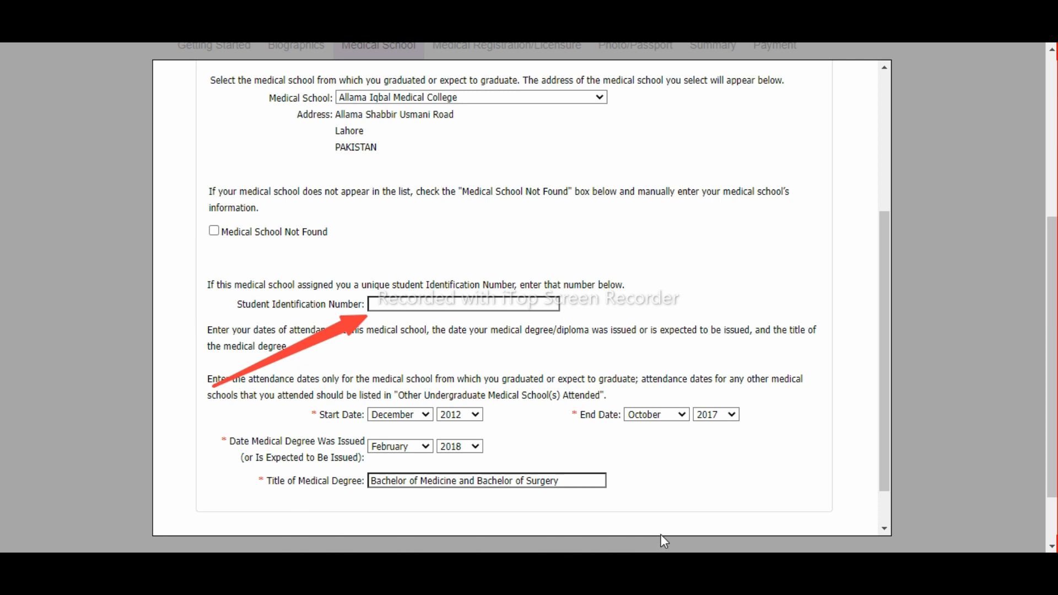
drag(229, 287, 252, 316)
click(583, 535)
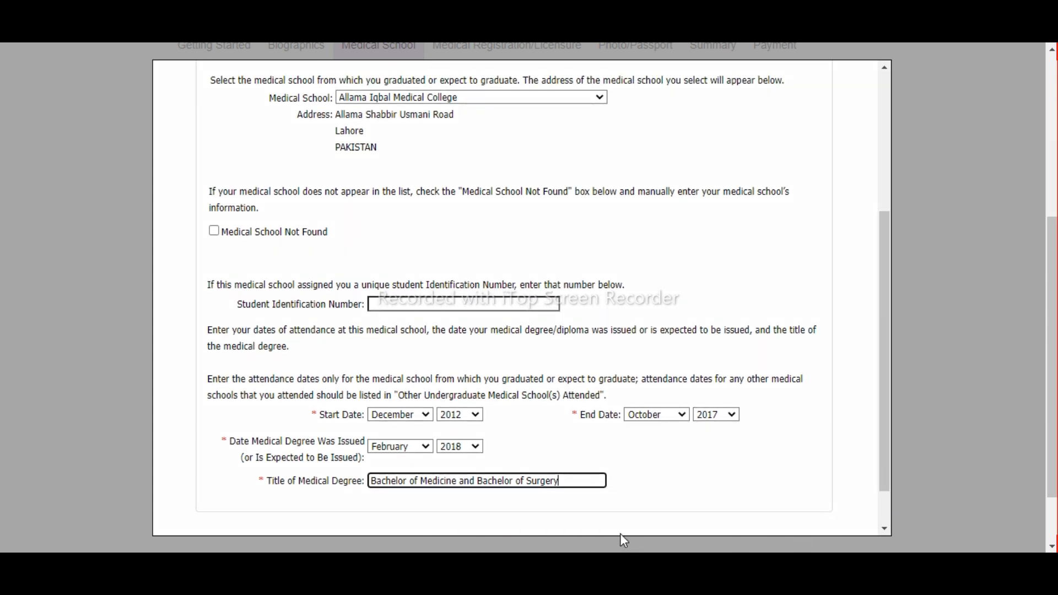
drag(414, 131, 460, 124)
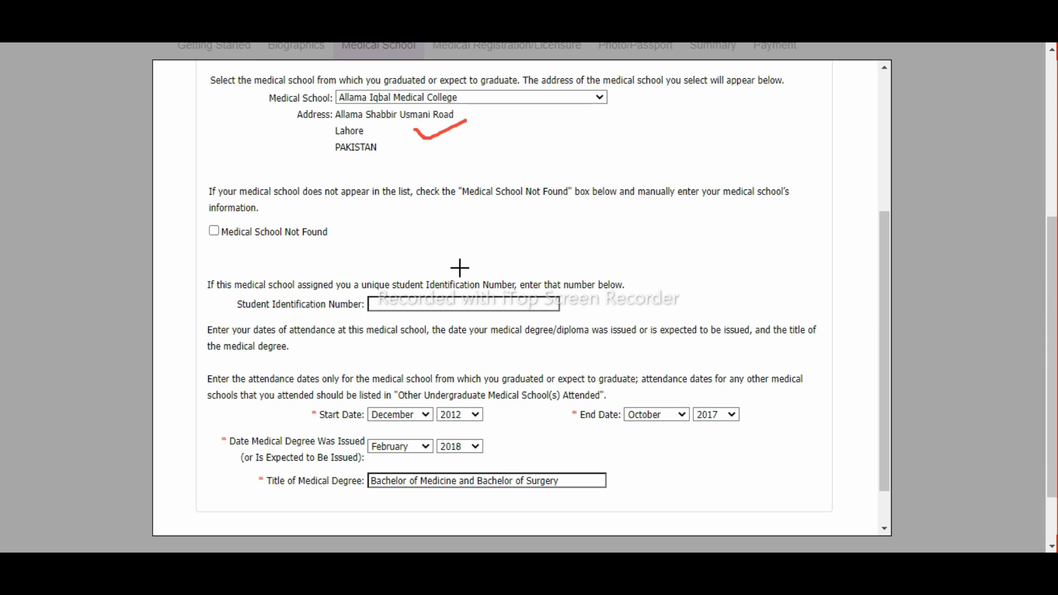
mouse_move(422, 426)
mouse_down()
mouse_move(466, 418)
mouse_move(491, 426)
mouse_up()
drag(658, 404, 687, 372)
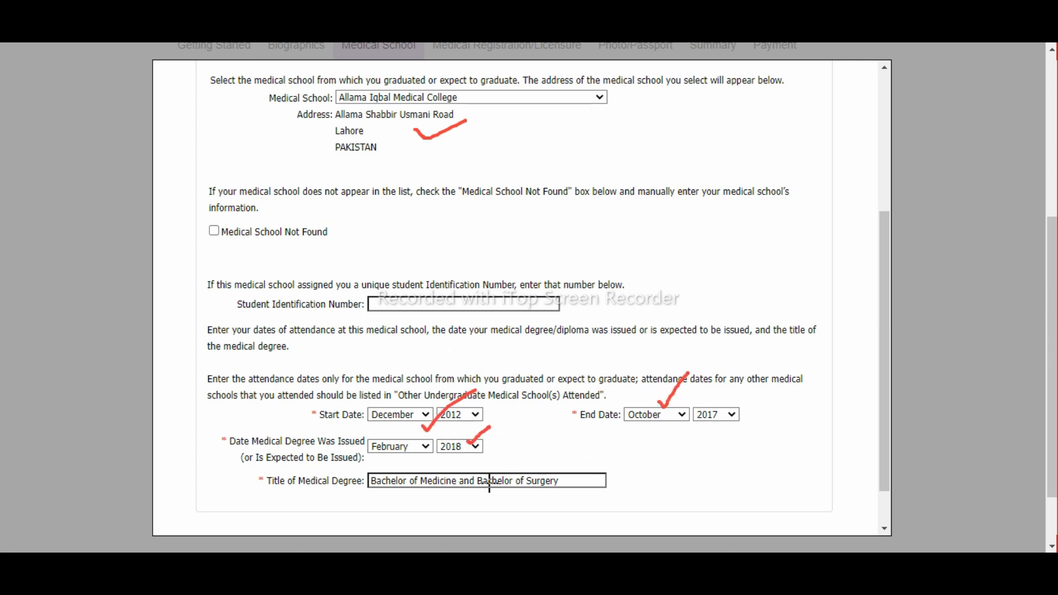
drag(505, 484, 549, 456)
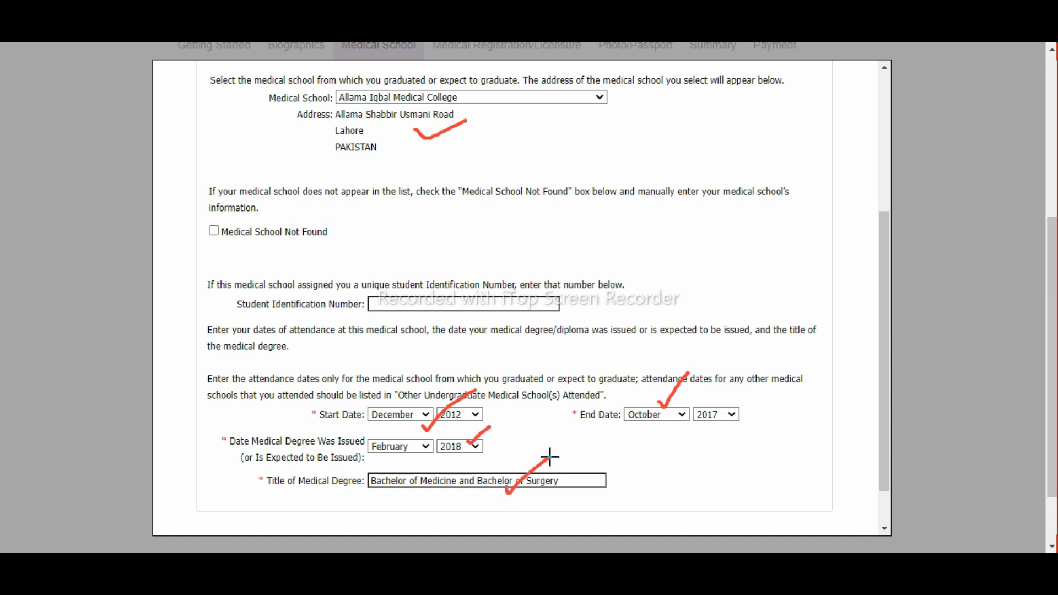
click(581, 530)
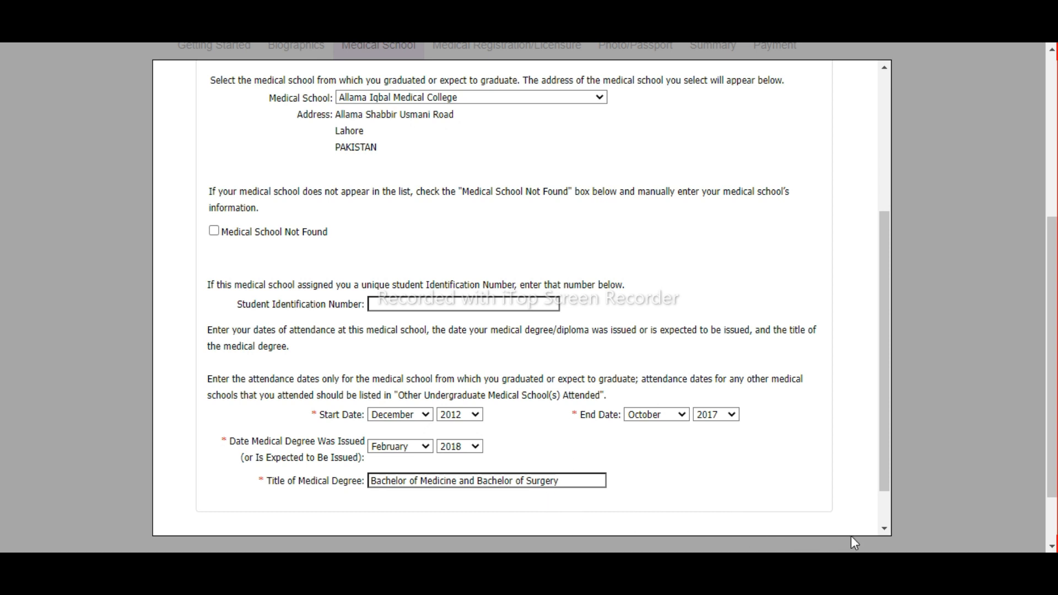
Add the completed degree medical school entry to the application and continue to the Medical Registration/Licensure section
scroll(843, 536, down, 1)
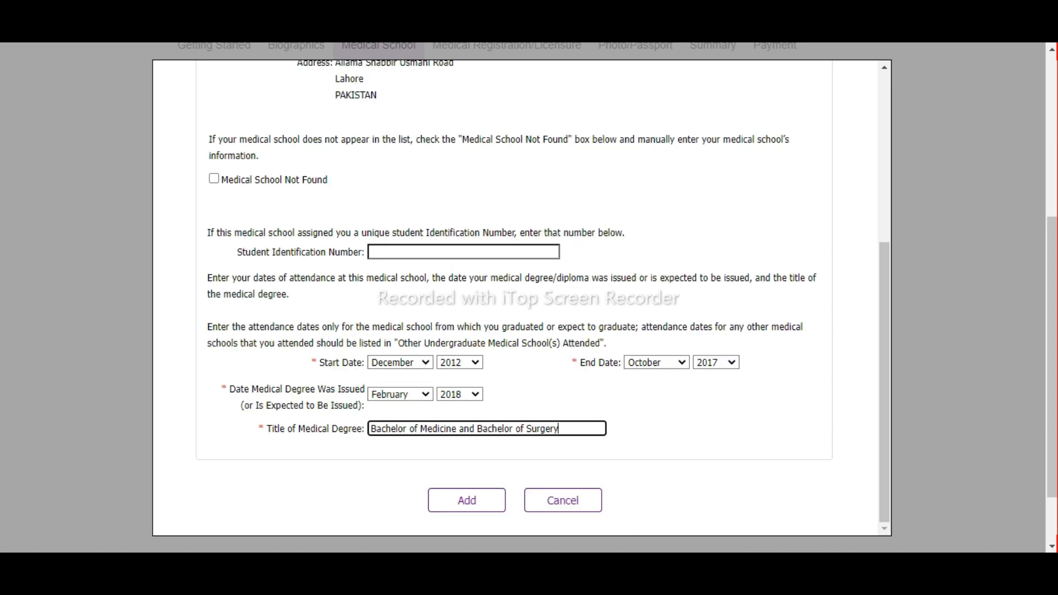
click(483, 511)
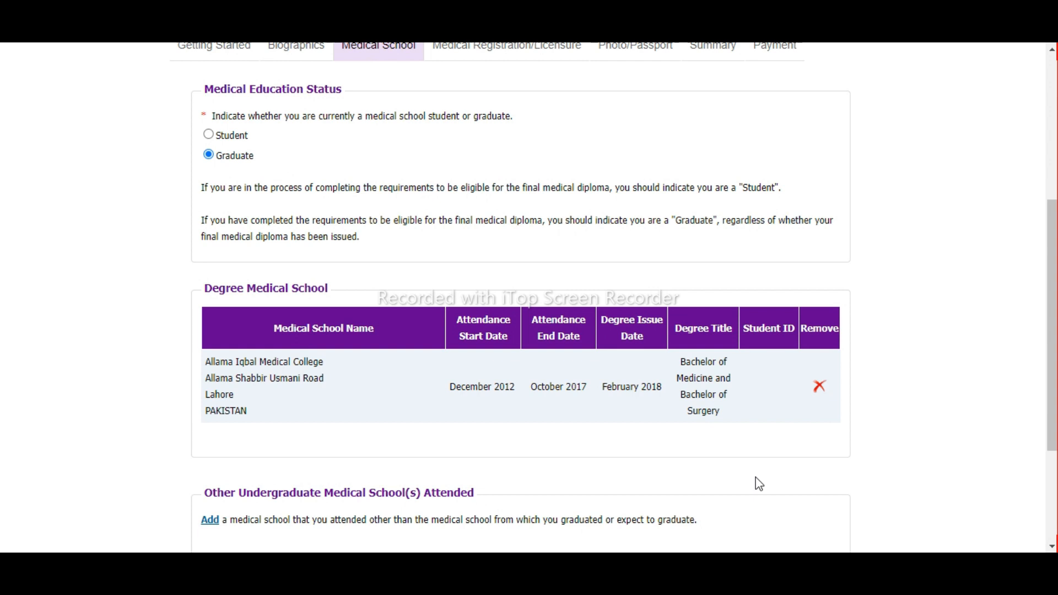
drag(1052, 270, 1053, 365)
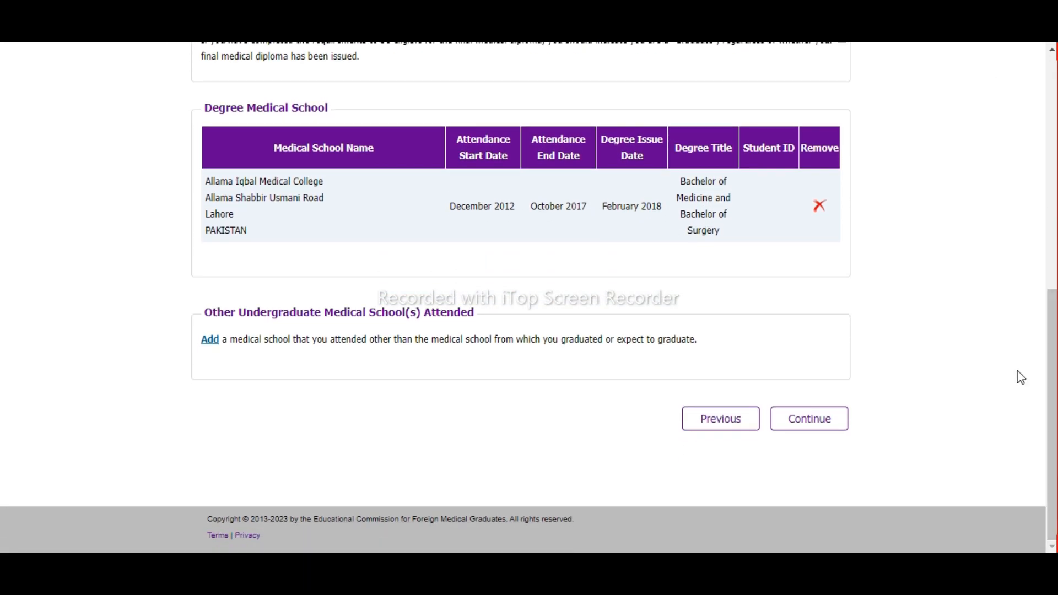
scroll(220, 375, up, 1)
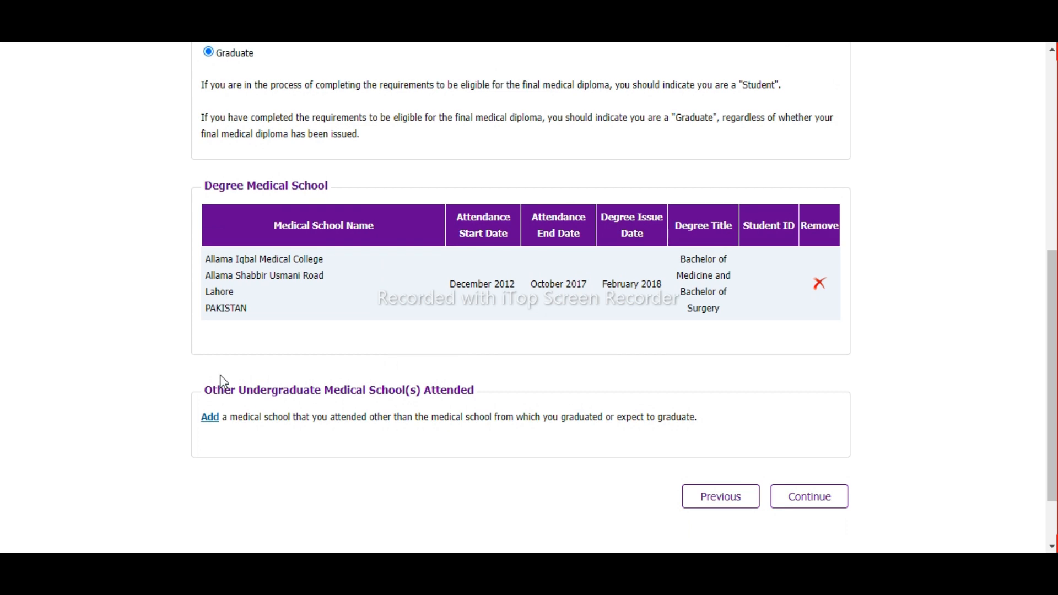
scroll(220, 375, down, 1)
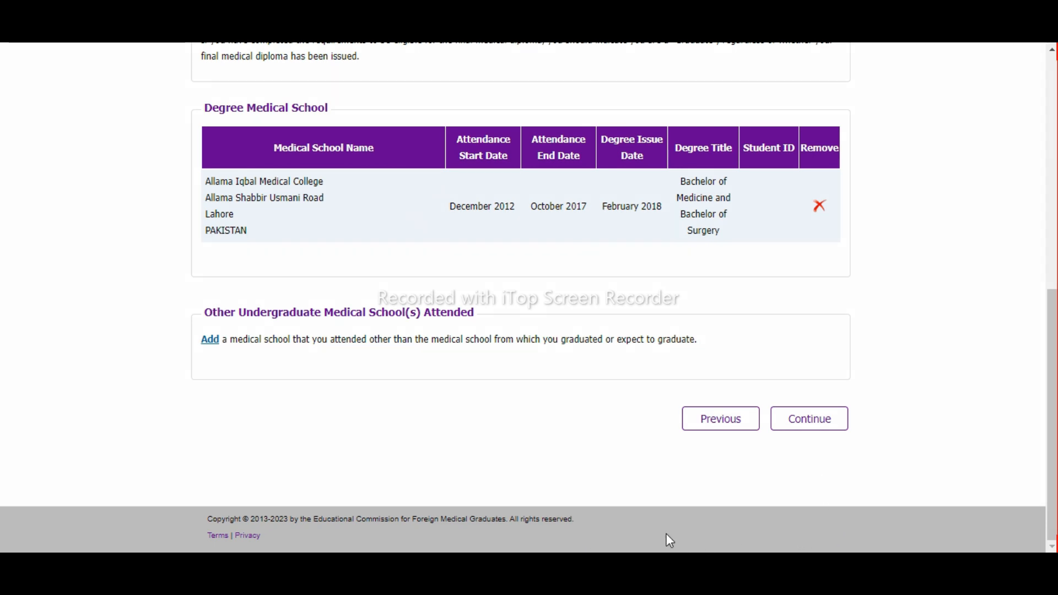
drag(771, 390, 844, 452)
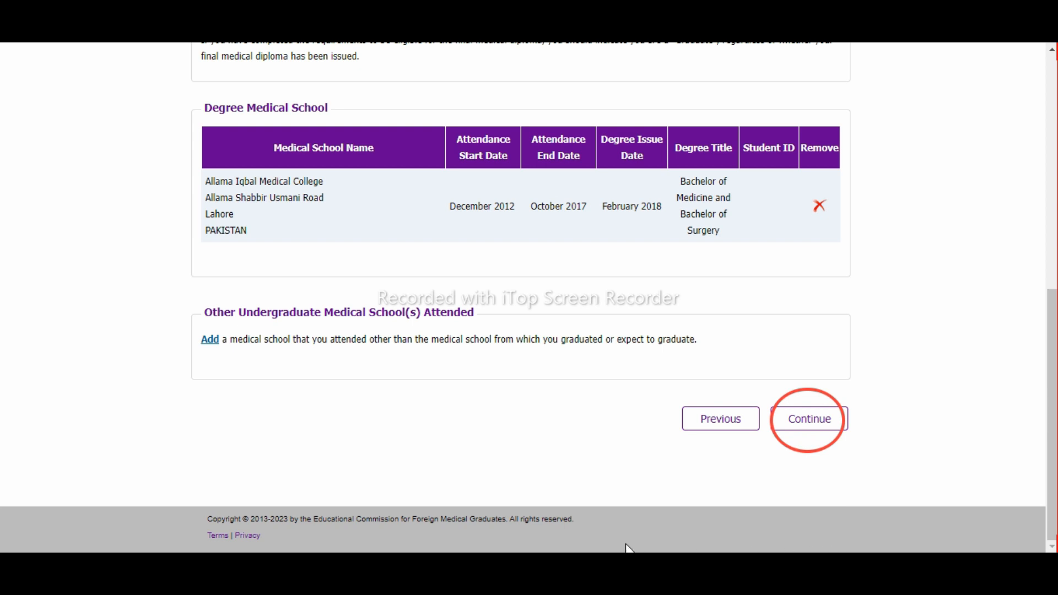
click(811, 421)
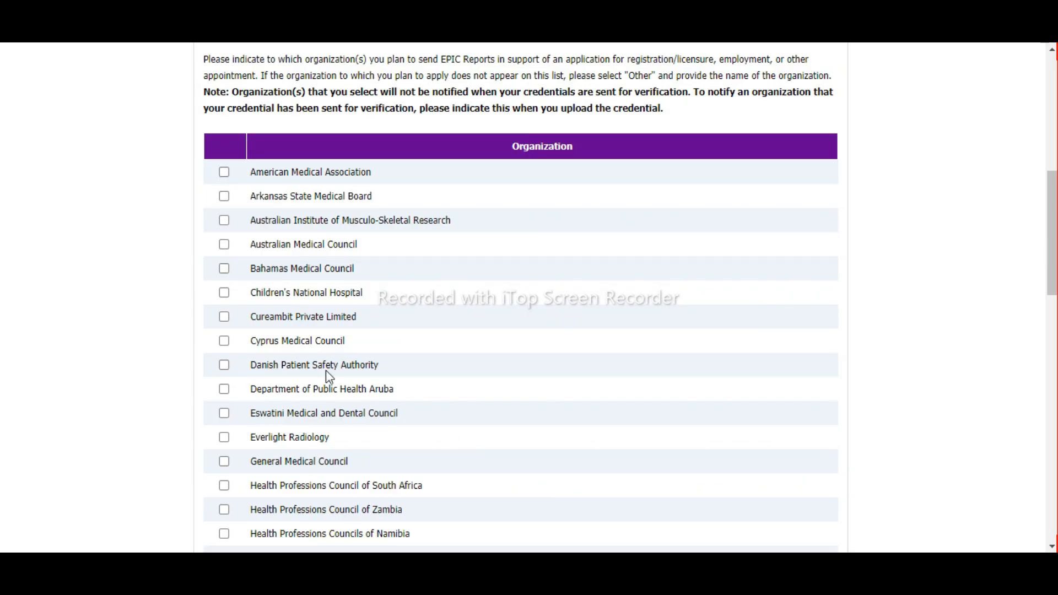
Choose Medical Council of Ireland as the organization to receive EPIC Reports and continue to the Photo/Passport section
scroll(363, 278, up, 6)
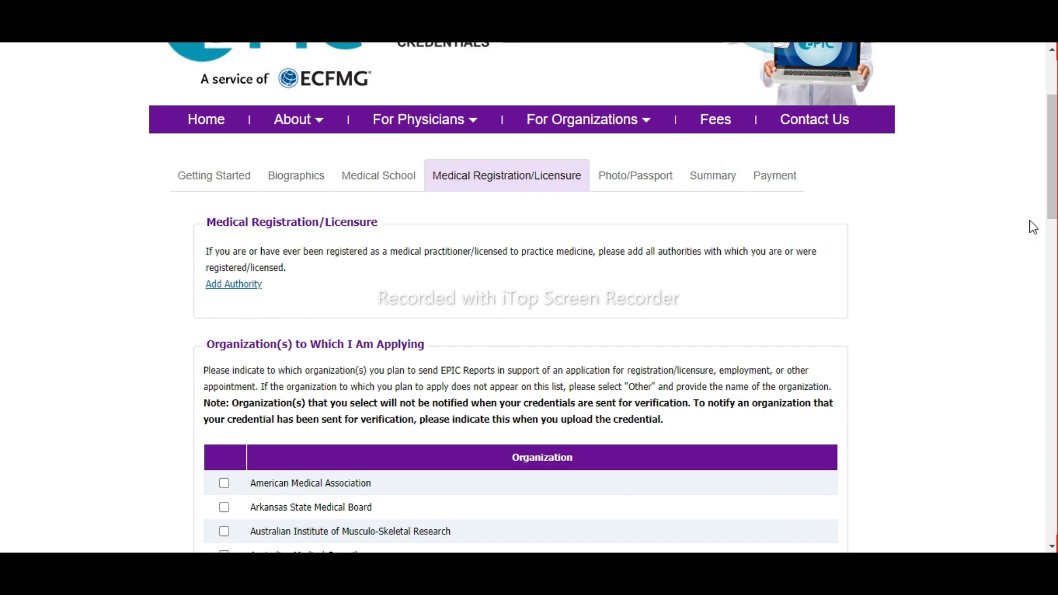
drag(1051, 204, 1056, 337)
mouse_move(188, 299)
mouse_down()
mouse_move(225, 333)
mouse_move(450, 336)
mouse_up()
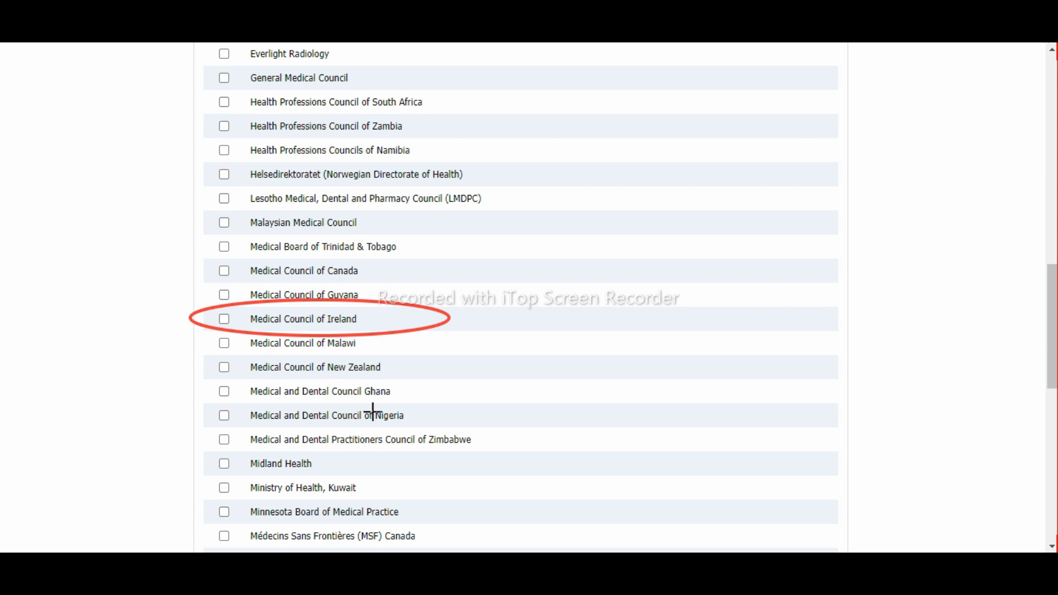
drag(169, 479, 404, 499)
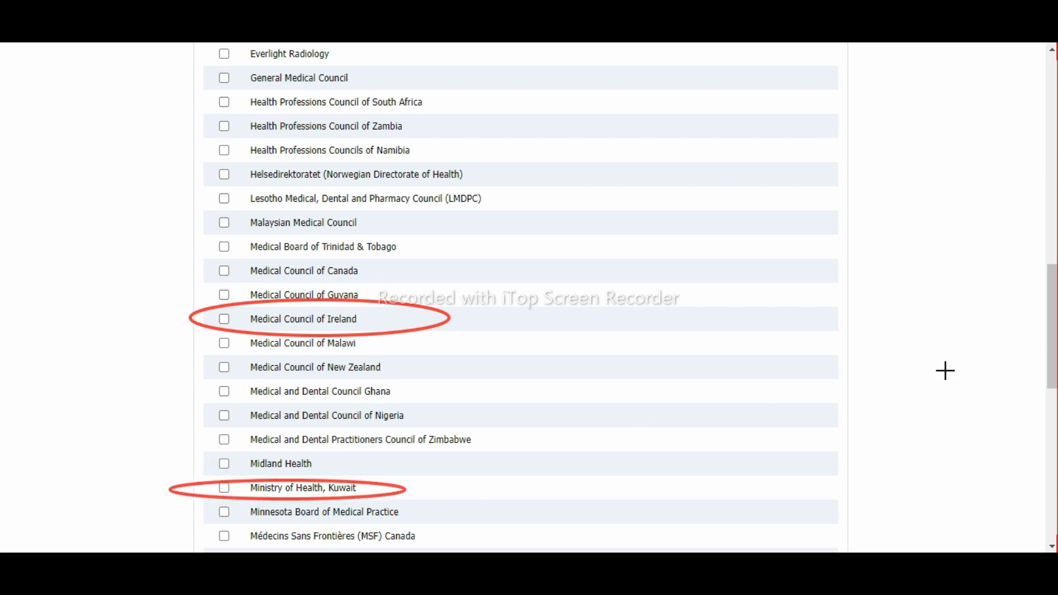
click(582, 538)
scroll(365, 421, down, 10)
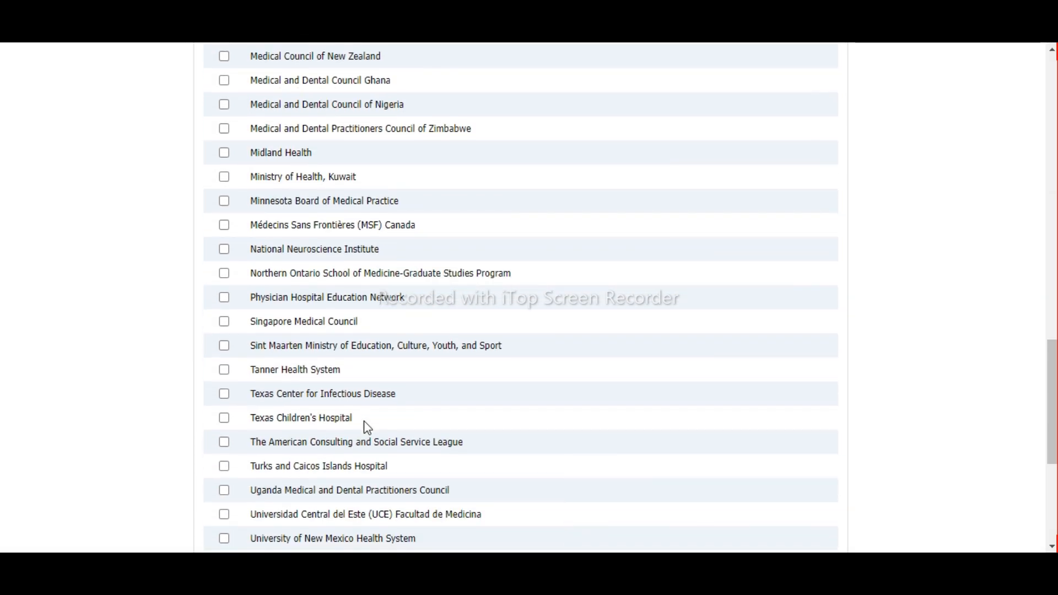
scroll(137, 288, up, 7)
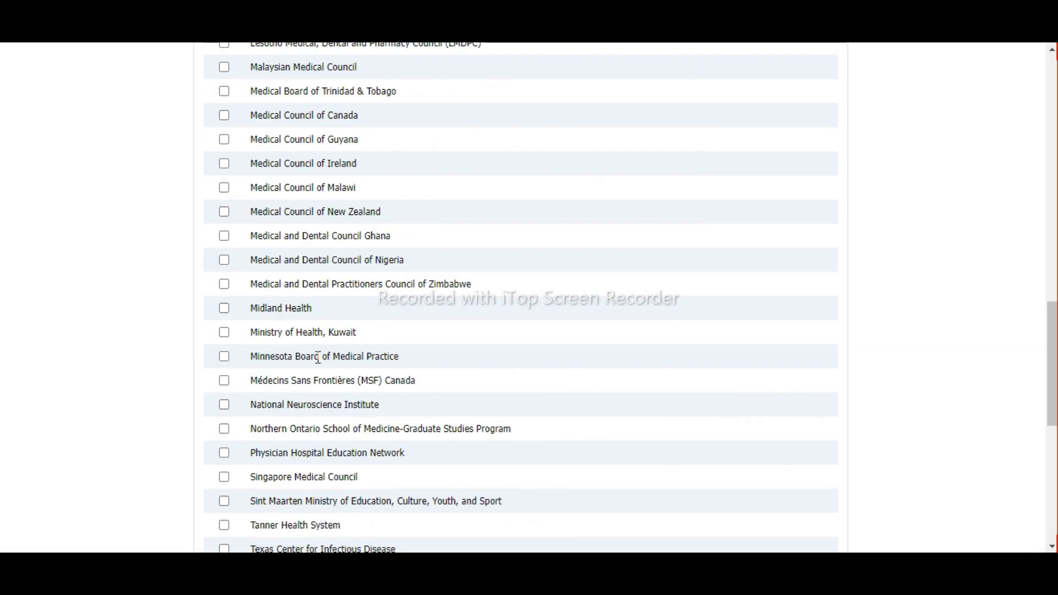
click(224, 164)
scroll(689, 470, down, 8)
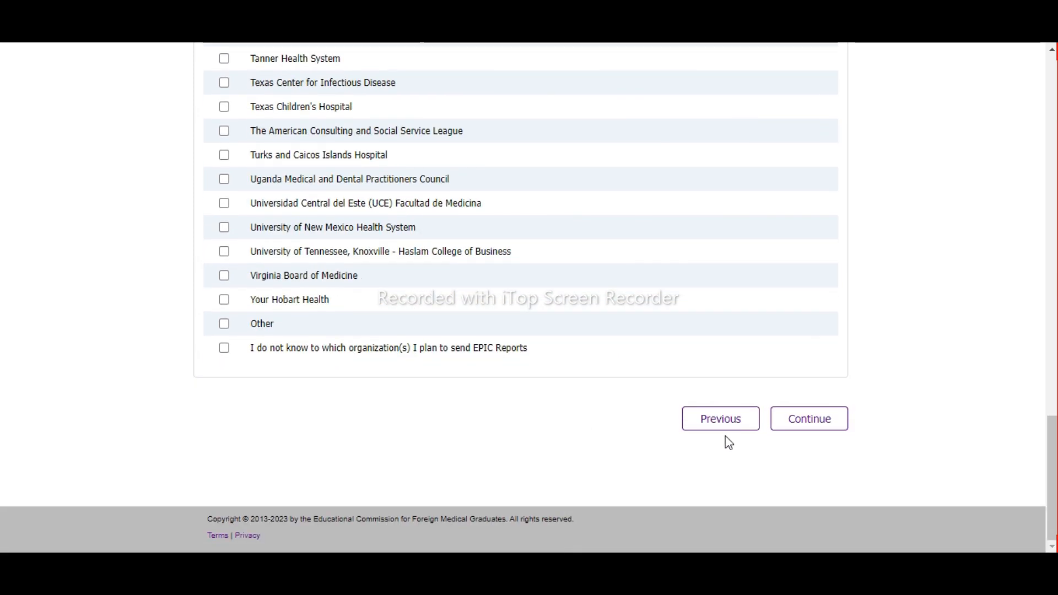
click(803, 418)
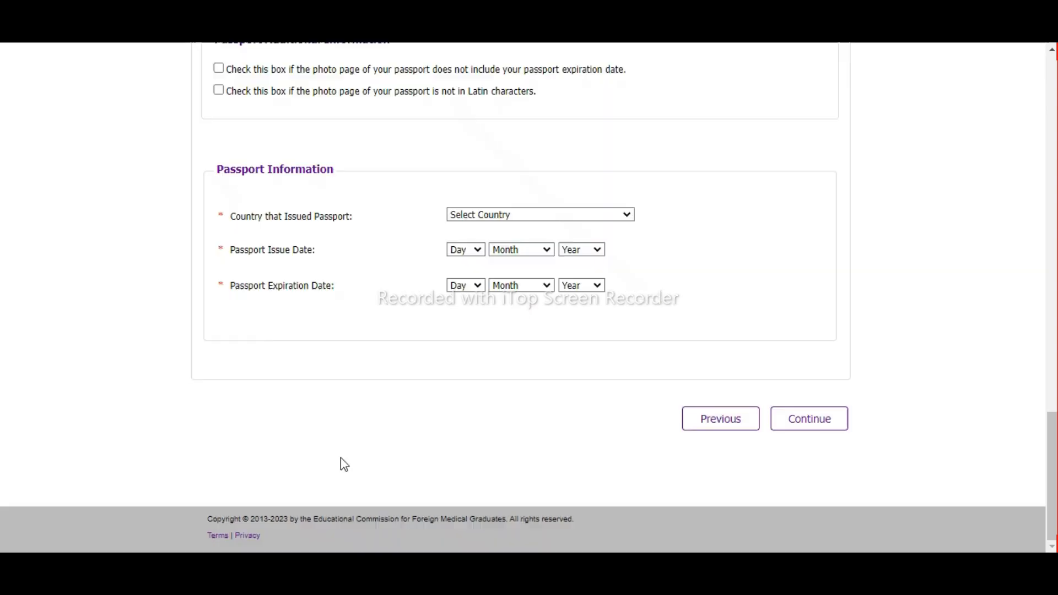
Review the photograph upload, the passport photo page scan, and the passport's issuing country, issue date and expiration date
scroll(335, 371, up, 6)
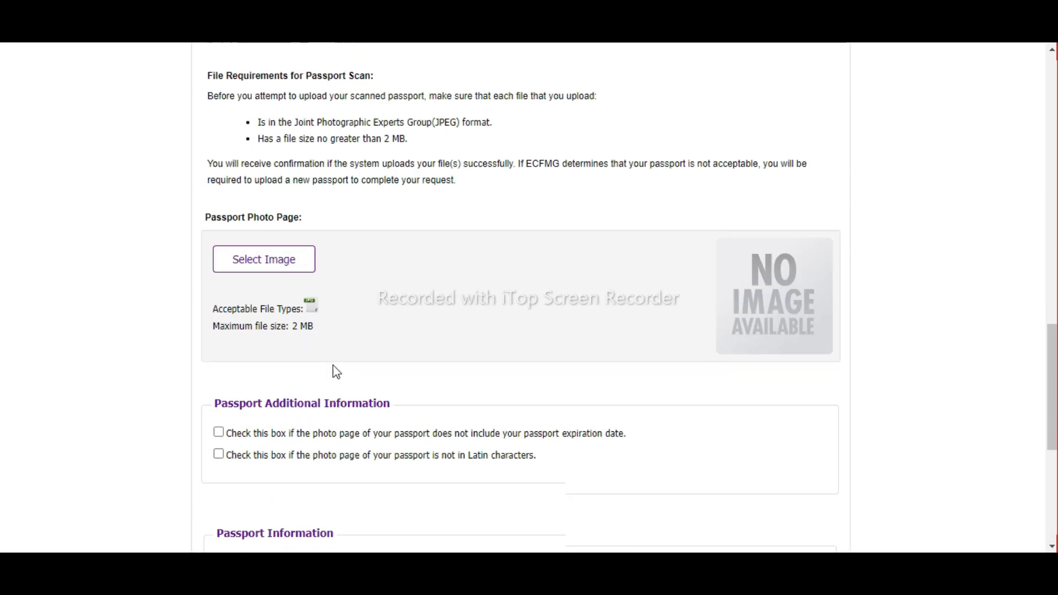
scroll(335, 371, up, 10)
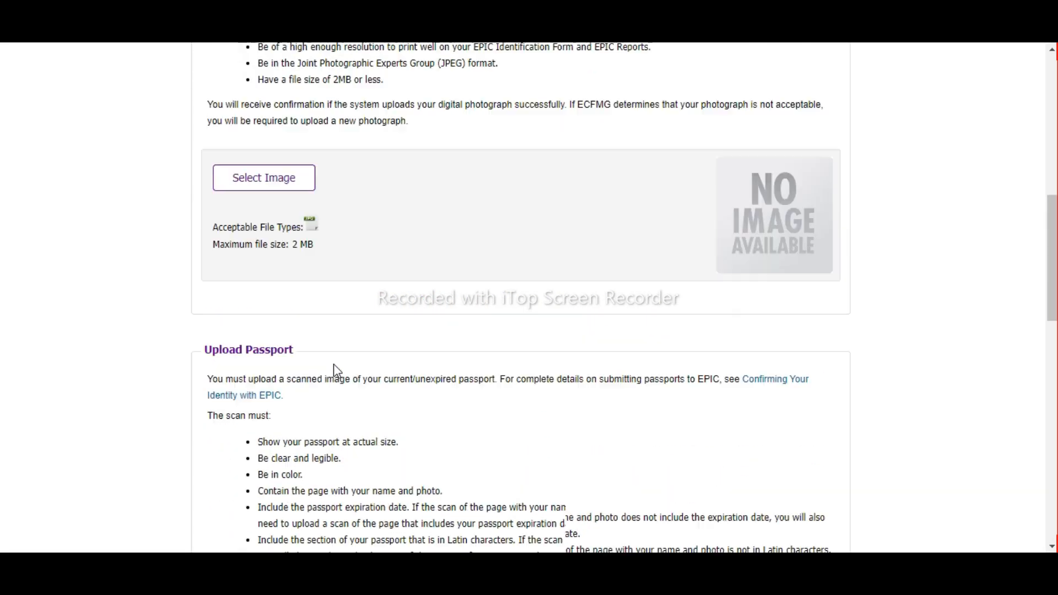
scroll(332, 363, up, 8)
drag(1053, 171, 1052, 282)
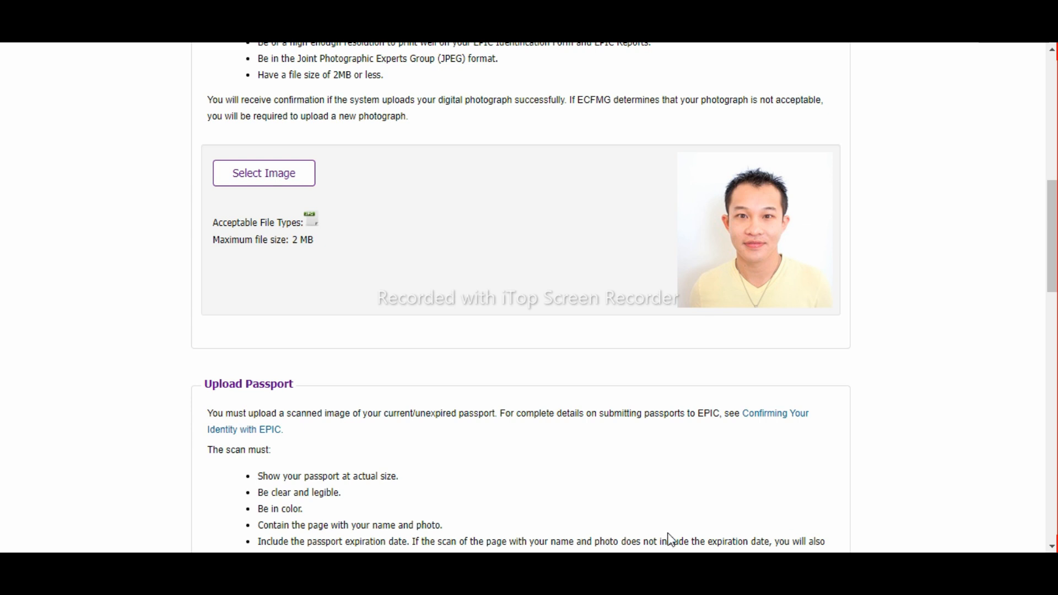
drag(470, 363, 658, 282)
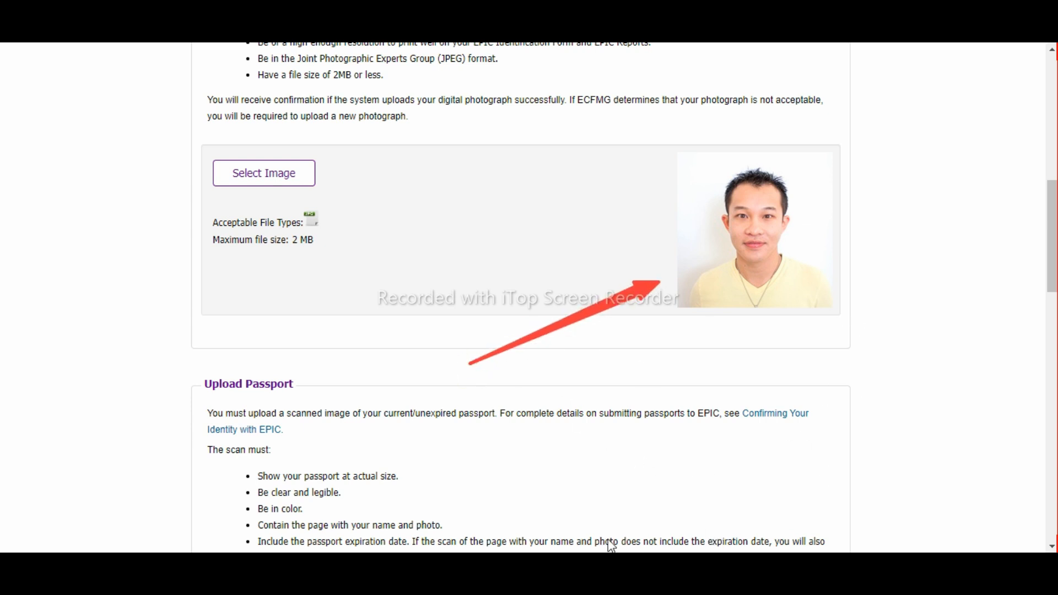
scroll(632, 417, down, 10)
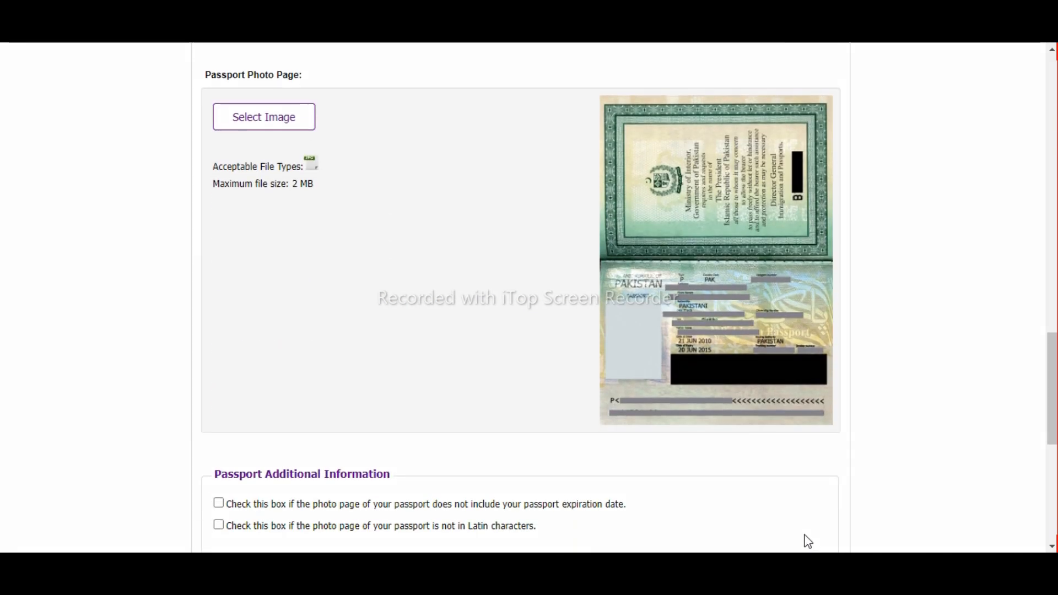
drag(311, 281, 296, 190)
mouse_move(326, 430)
mouse_down()
mouse_move(641, 359)
mouse_move(582, 365)
mouse_up()
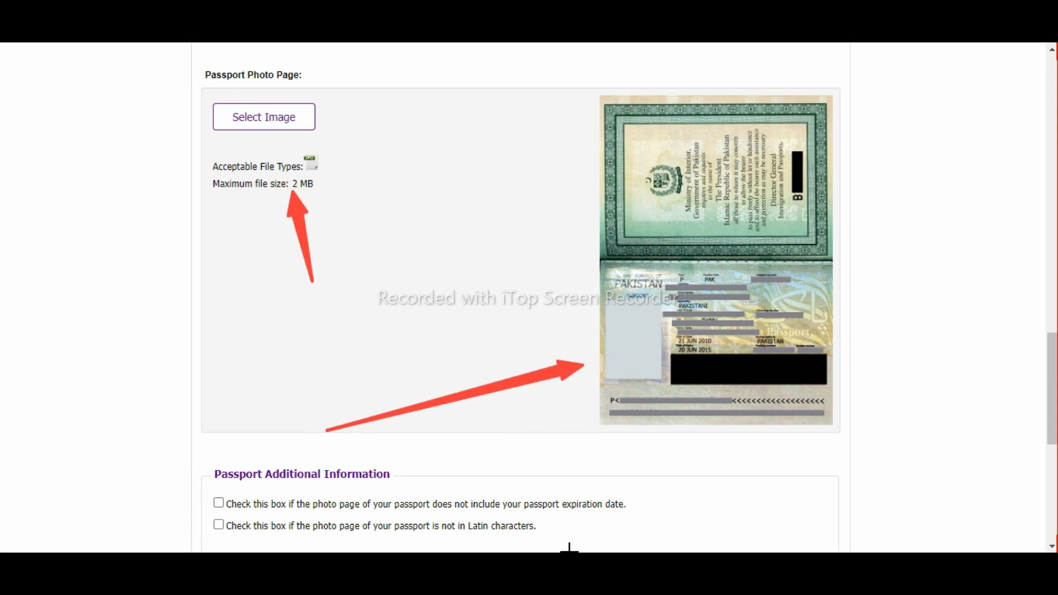
scroll(571, 531, down, 8)
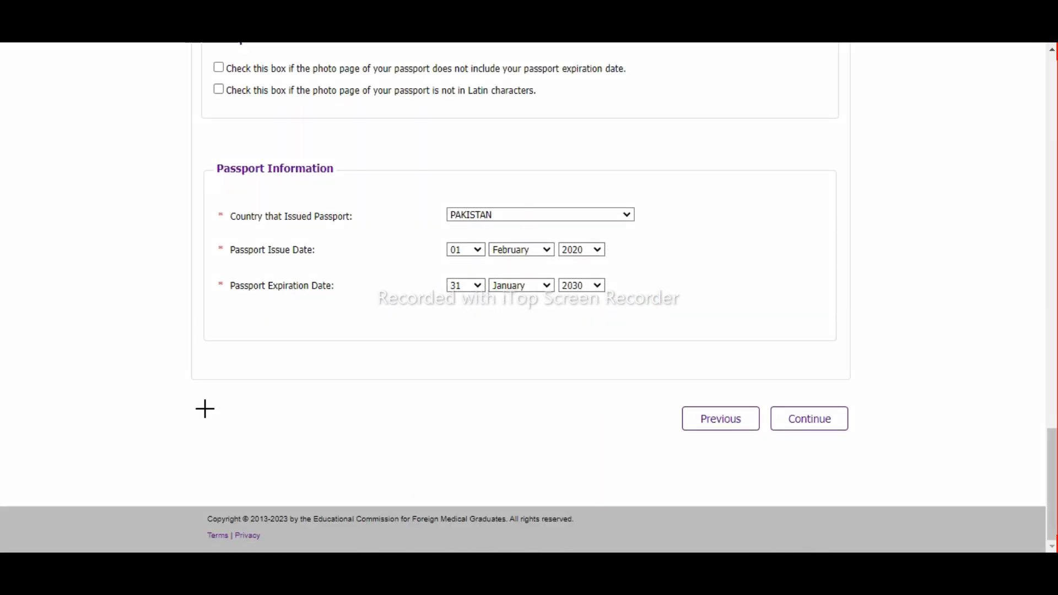
drag(374, 260, 438, 220)
drag(359, 333, 443, 255)
drag(385, 373, 447, 296)
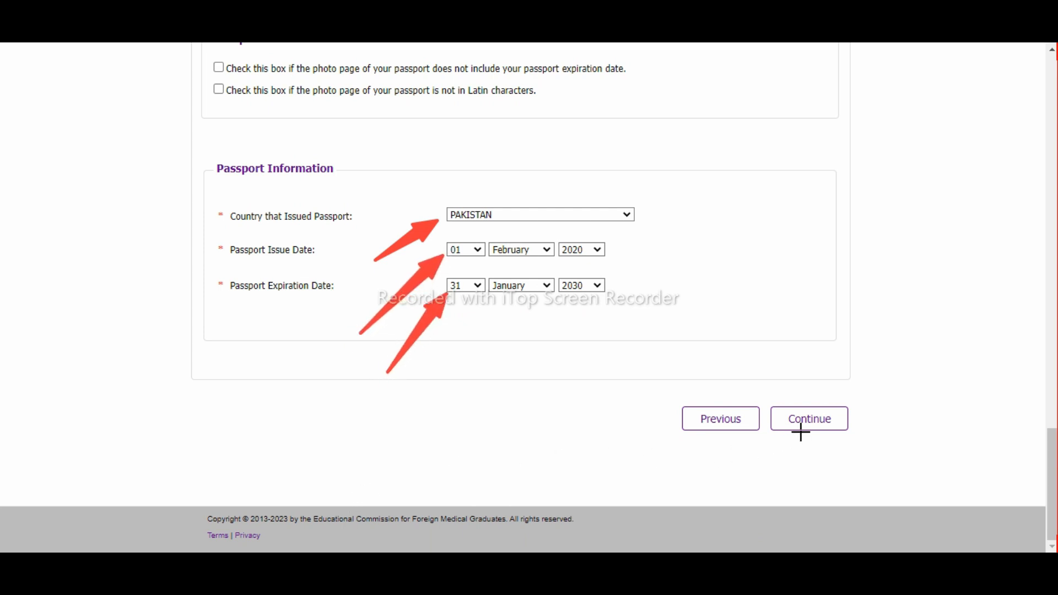
click(580, 537)
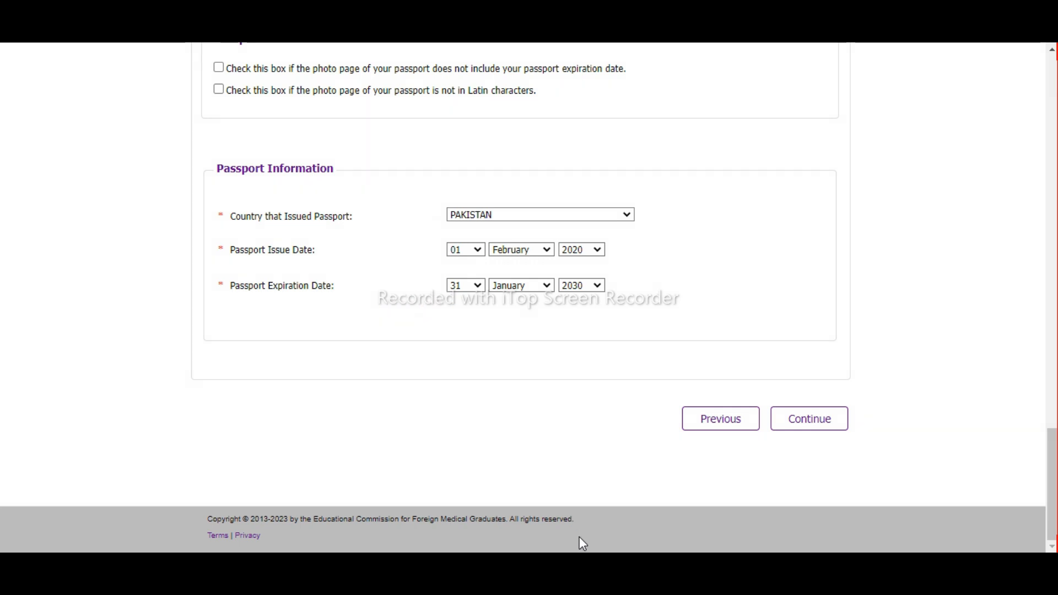
Continue past the passport details and agree to all Certification by Applicant statements, including the legal claims release and the information release authorization
click(810, 429)
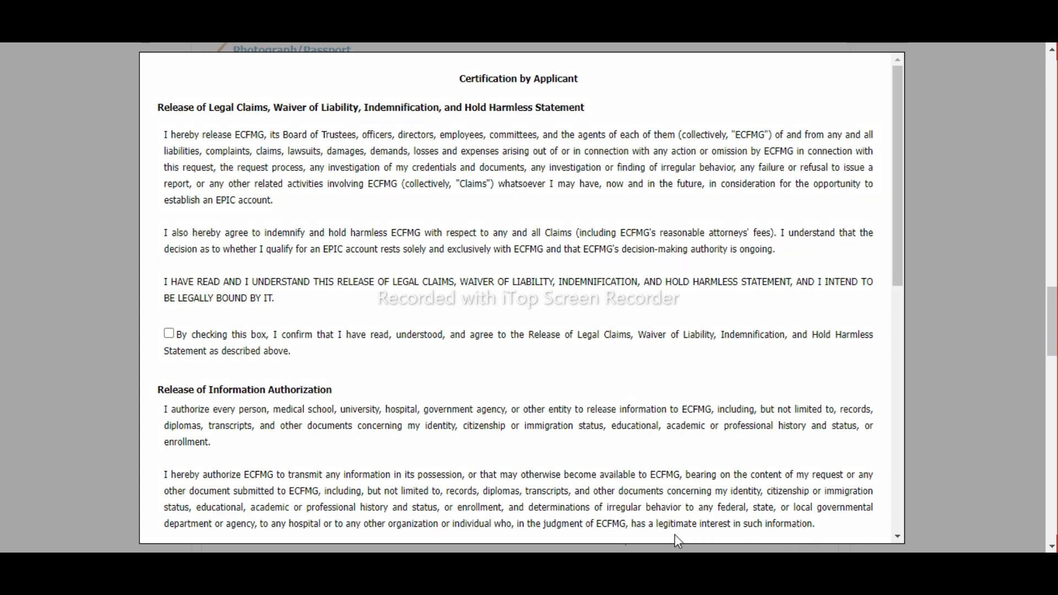
drag(148, 313, 198, 362)
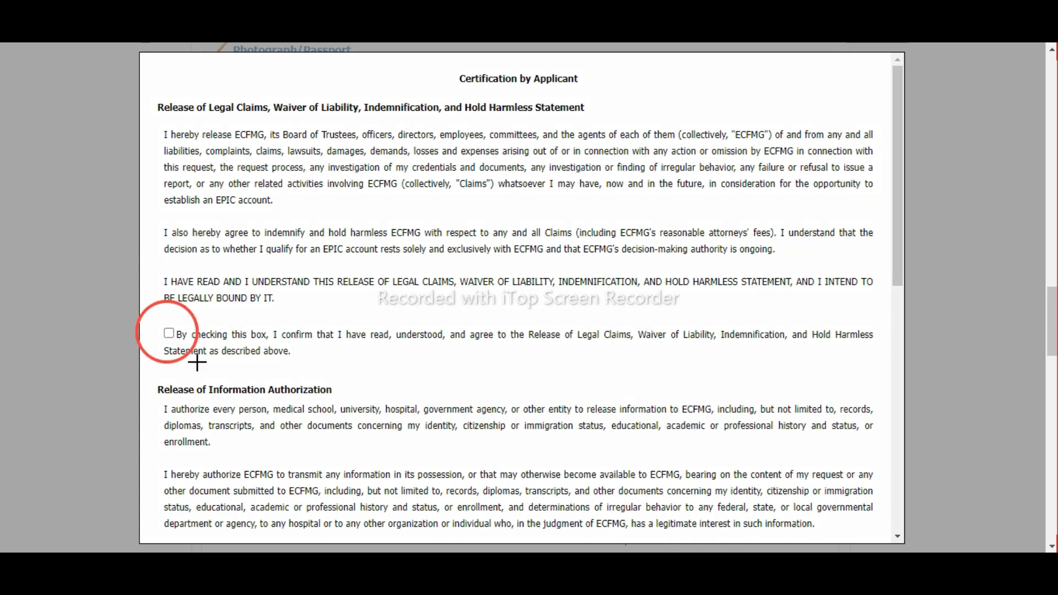
click(586, 540)
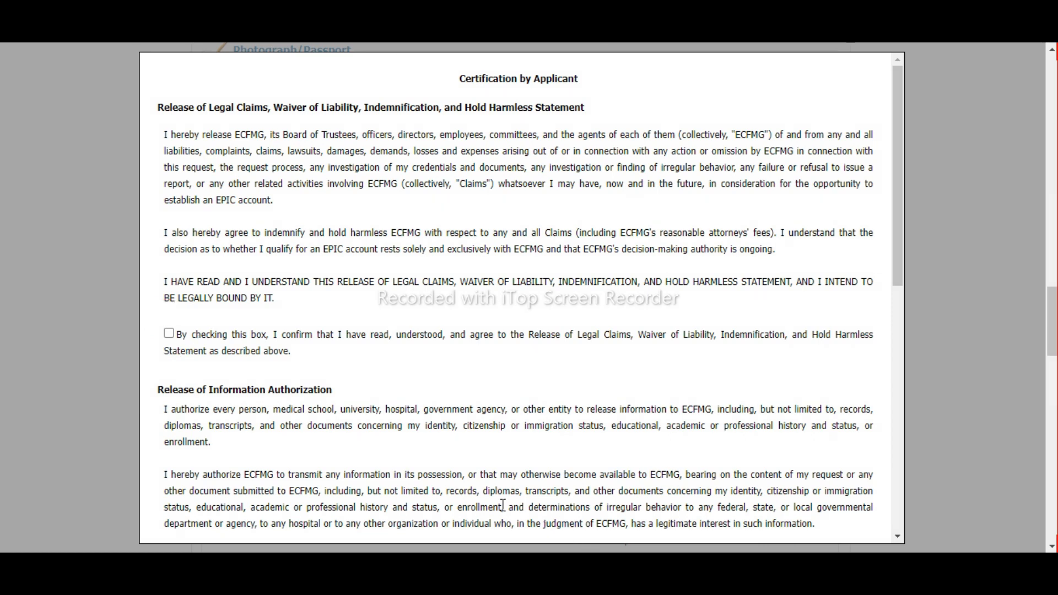
click(169, 333)
scroll(569, 321, down, 2)
scroll(571, 322, down, 3)
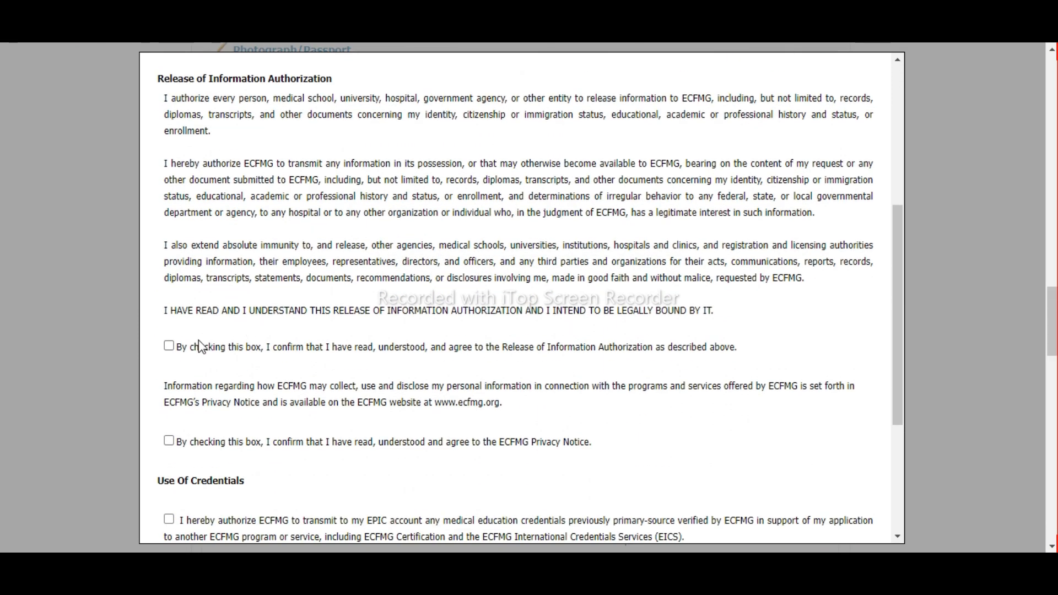
click(168, 346)
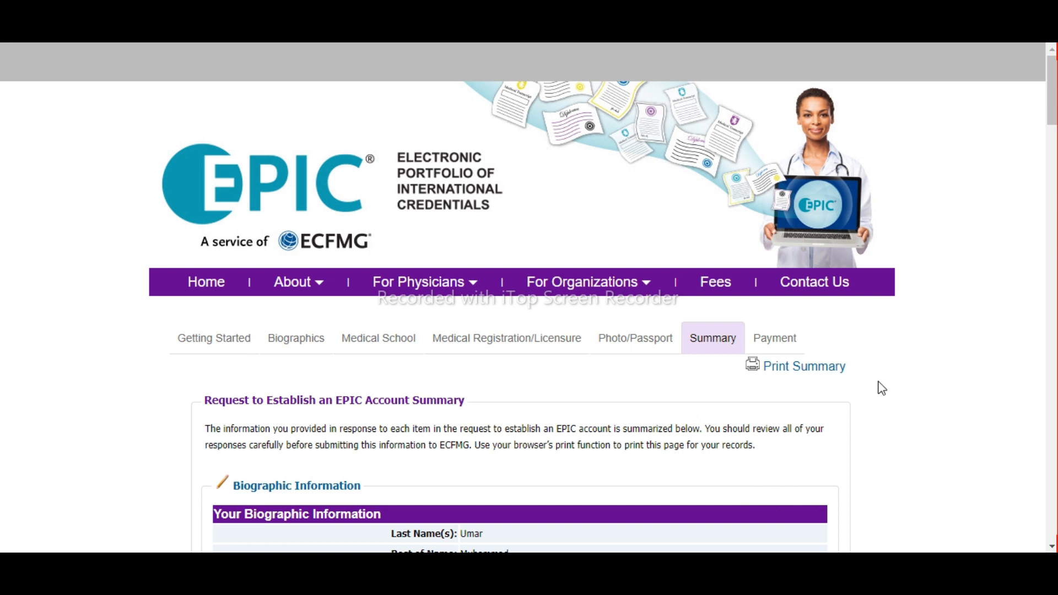
Review the Request to Establish an EPIC Account Summary and proceed to payment
scroll(1053, 88, down, 2)
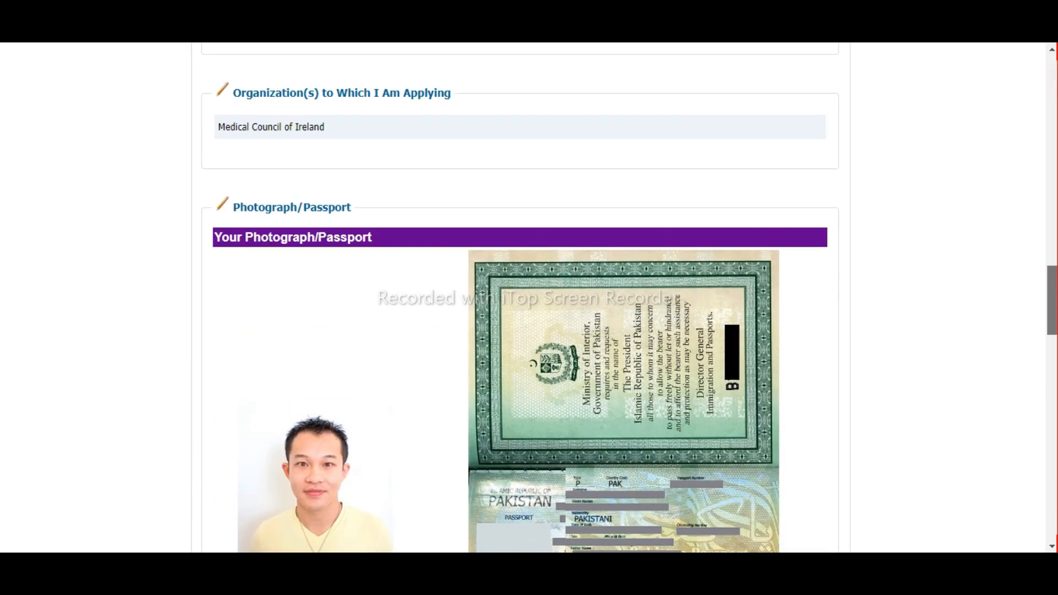
drag(1051, 301, 1049, 507)
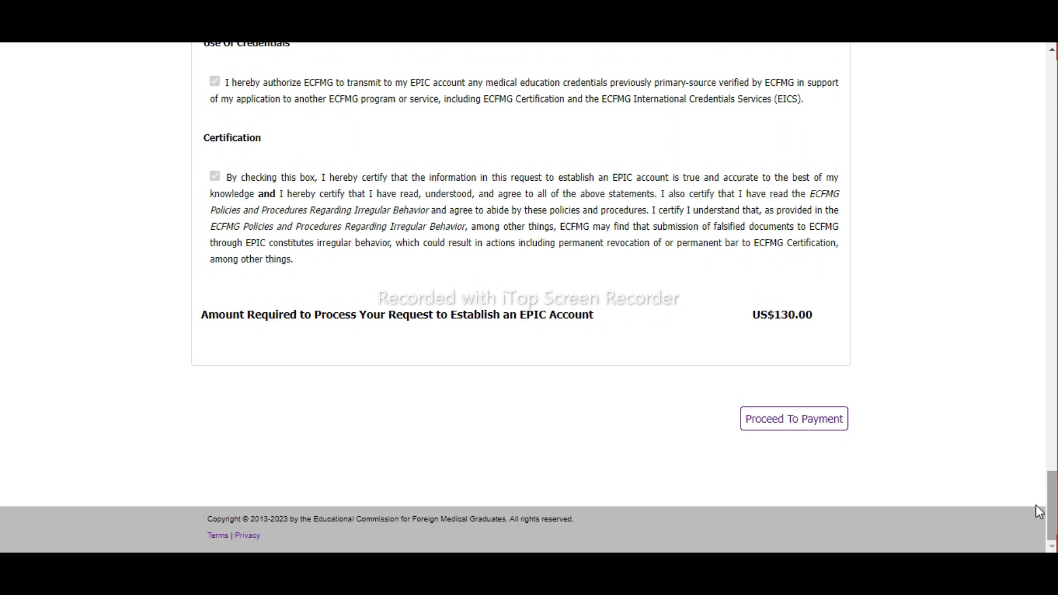
click(823, 434)
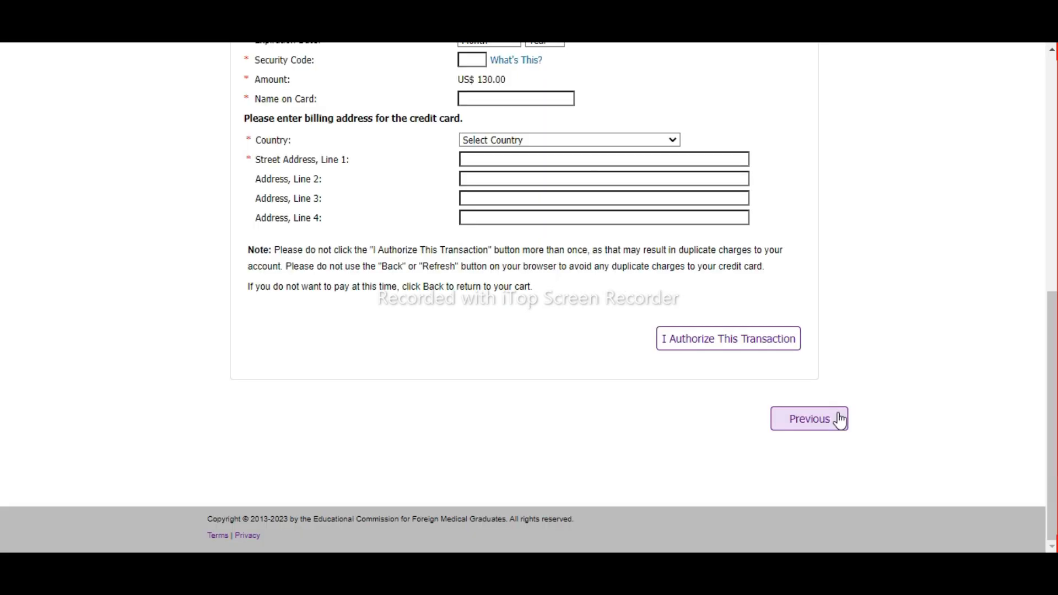
Examine the checkout form's required amount, credit card fields, billing address fields and transaction authorization option
scroll(630, 439, up, 5)
scroll(630, 439, down, 3)
scroll(629, 438, up, 2)
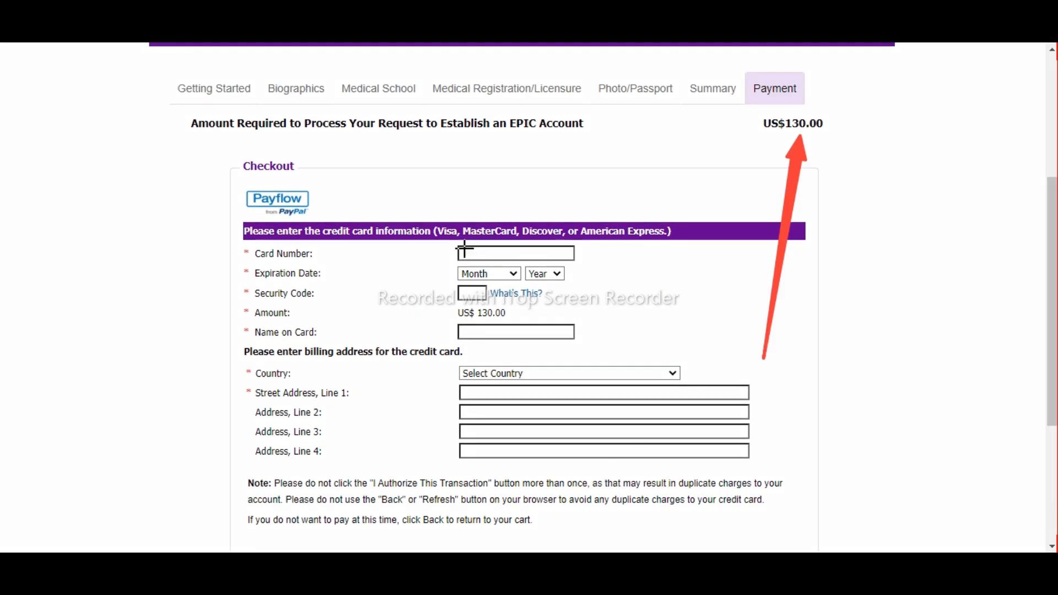
drag(425, 238, 808, 522)
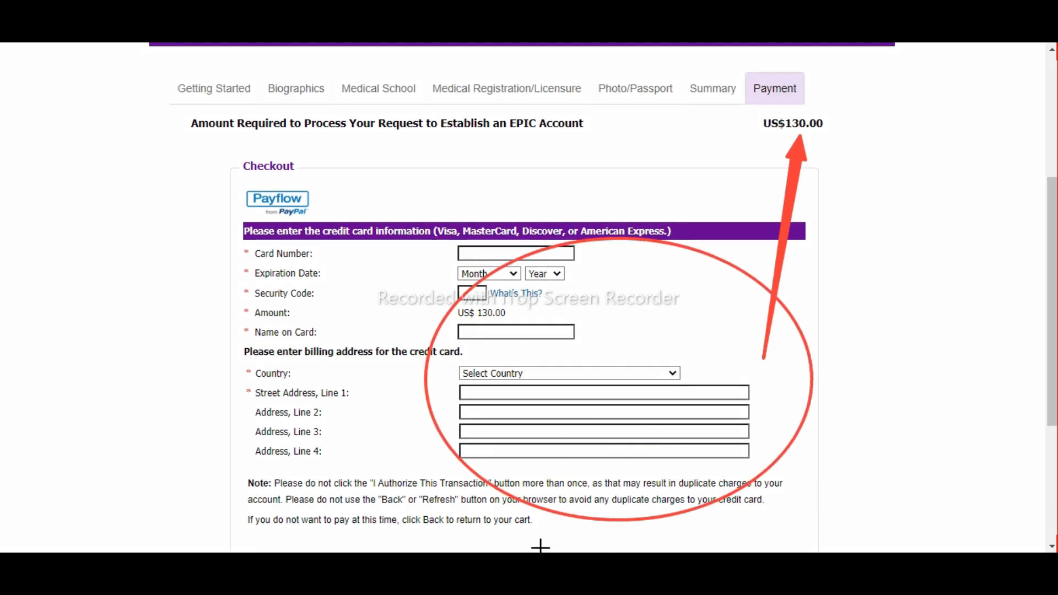
click(581, 539)
drag(1047, 257, 1051, 413)
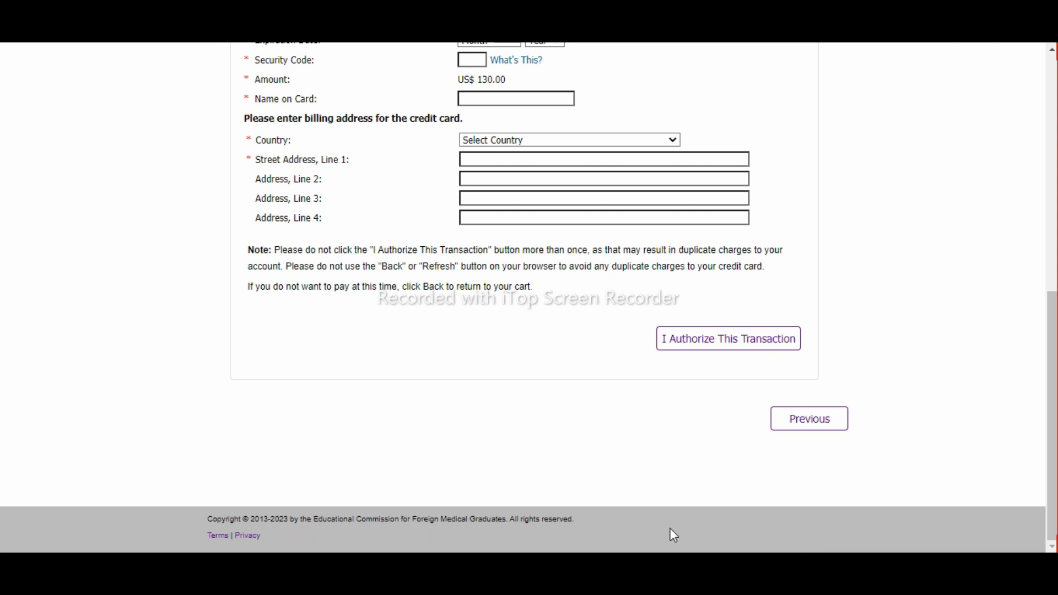
mouse_move(616, 295)
mouse_down()
mouse_move(715, 344)
mouse_move(819, 371)
mouse_up()
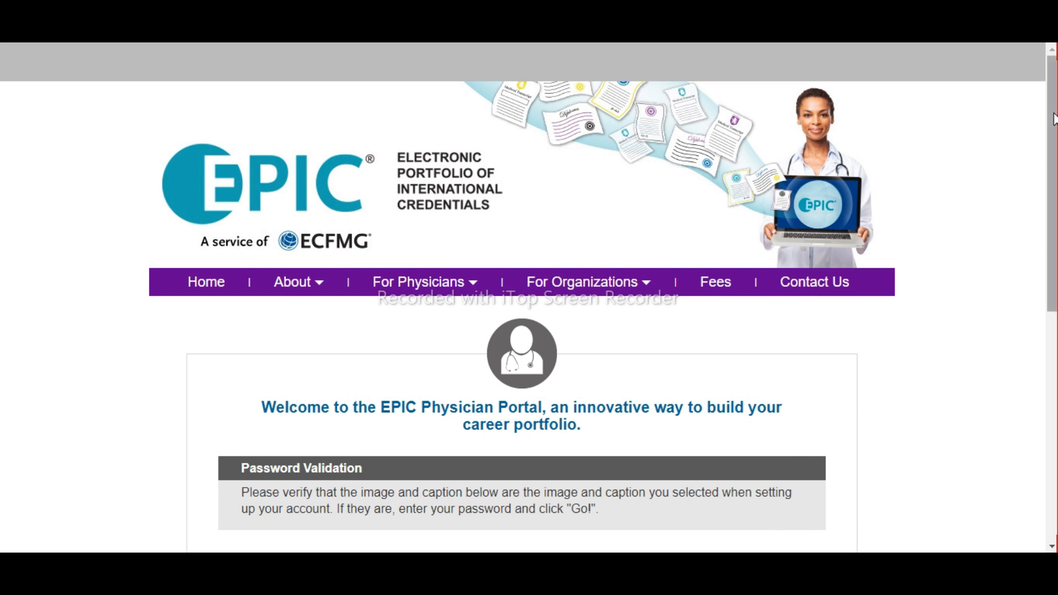
Verify the security image and caption on the Password Validation page, enter the account password and continue to the challenge question
drag(1054, 119, 1056, 282)
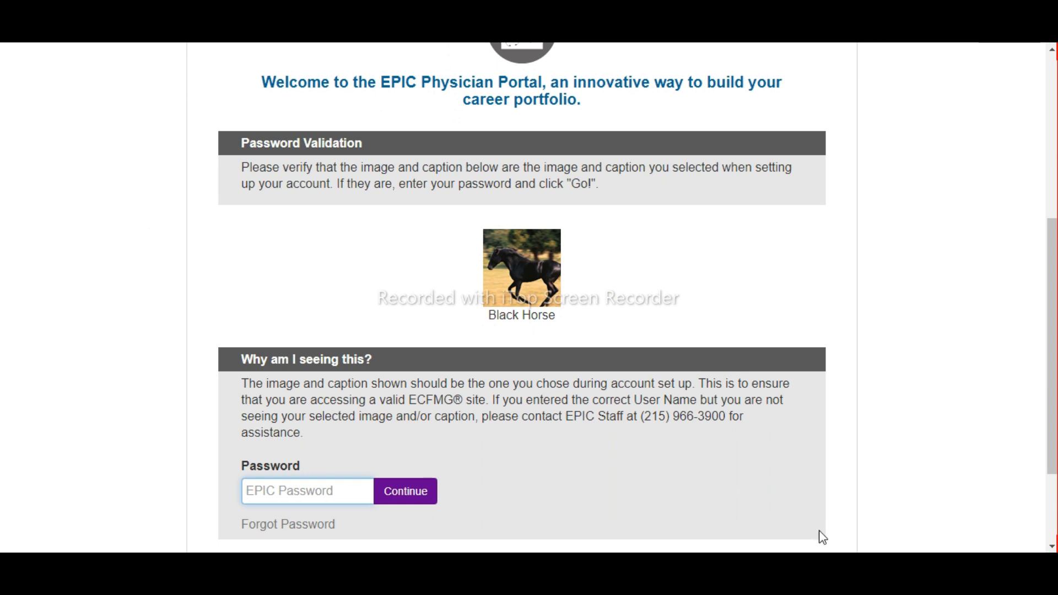
drag(97, 330, 465, 296)
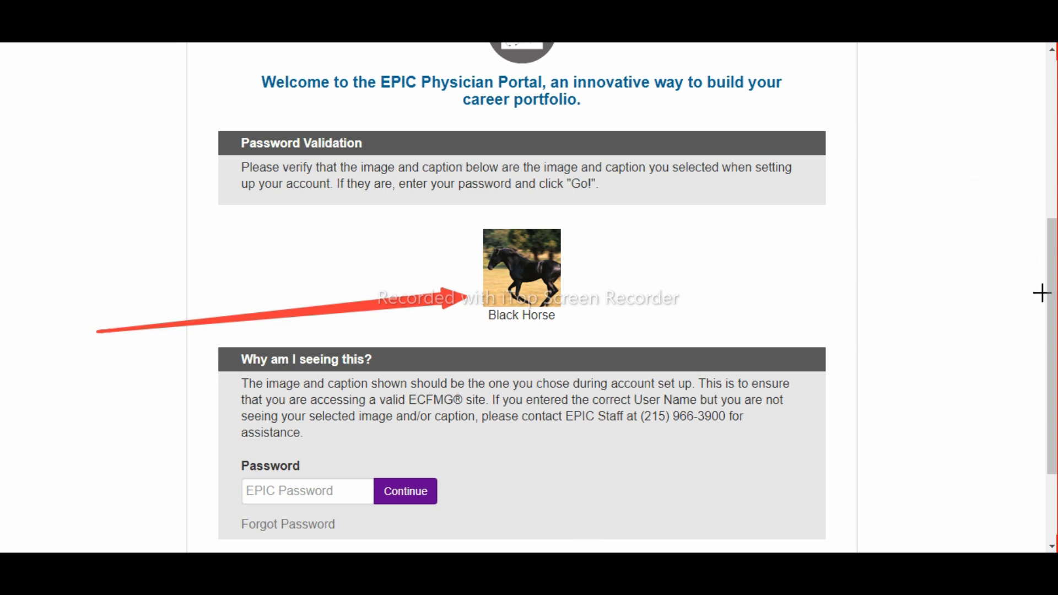
click(585, 530)
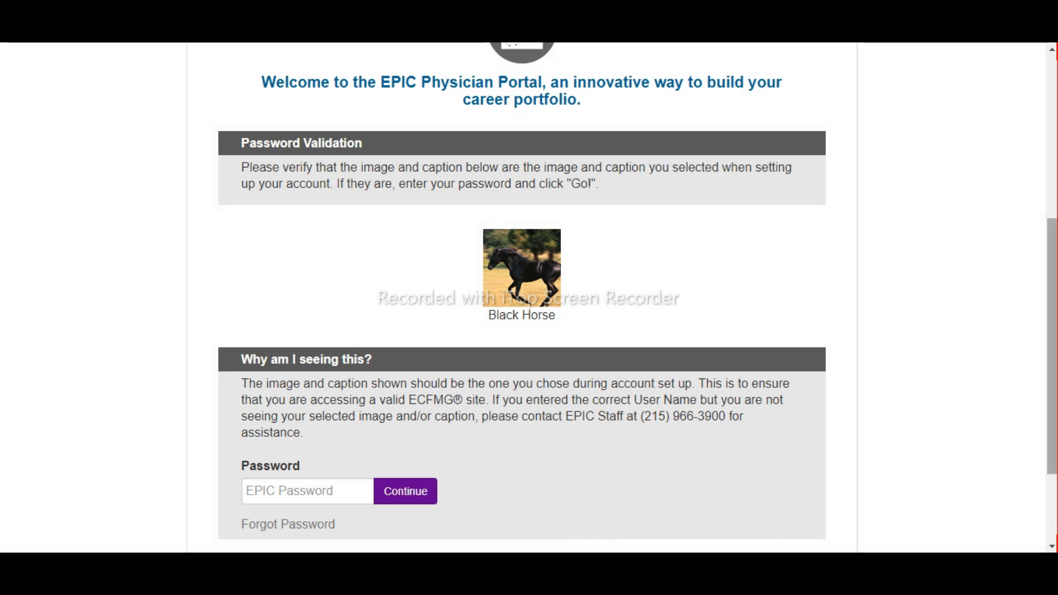
scroll(958, 408, down, 3)
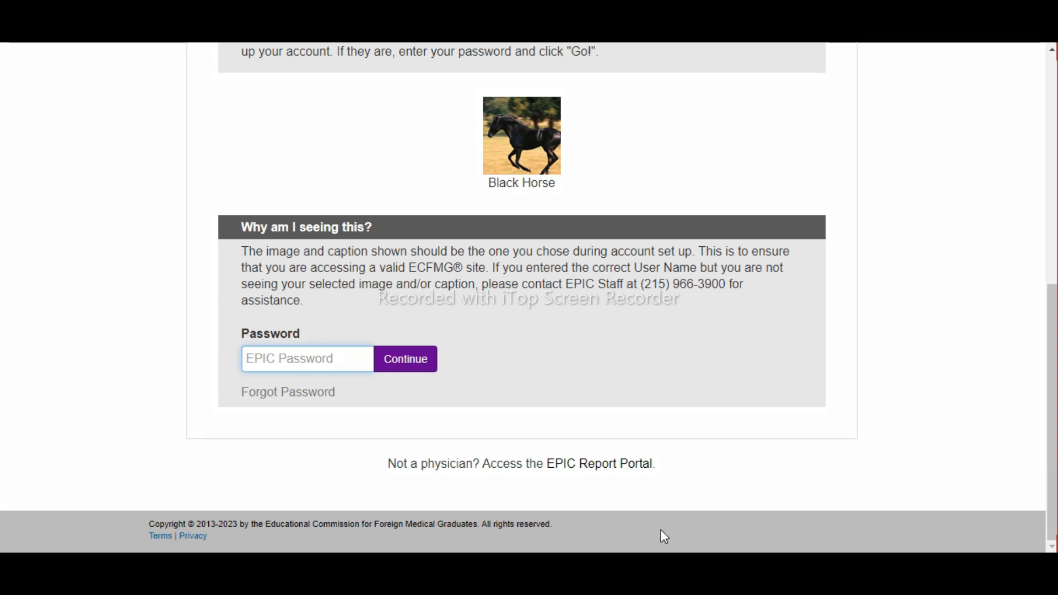
mouse_move(155, 254)
mouse_down()
mouse_move(321, 411)
mouse_move(463, 466)
mouse_up()
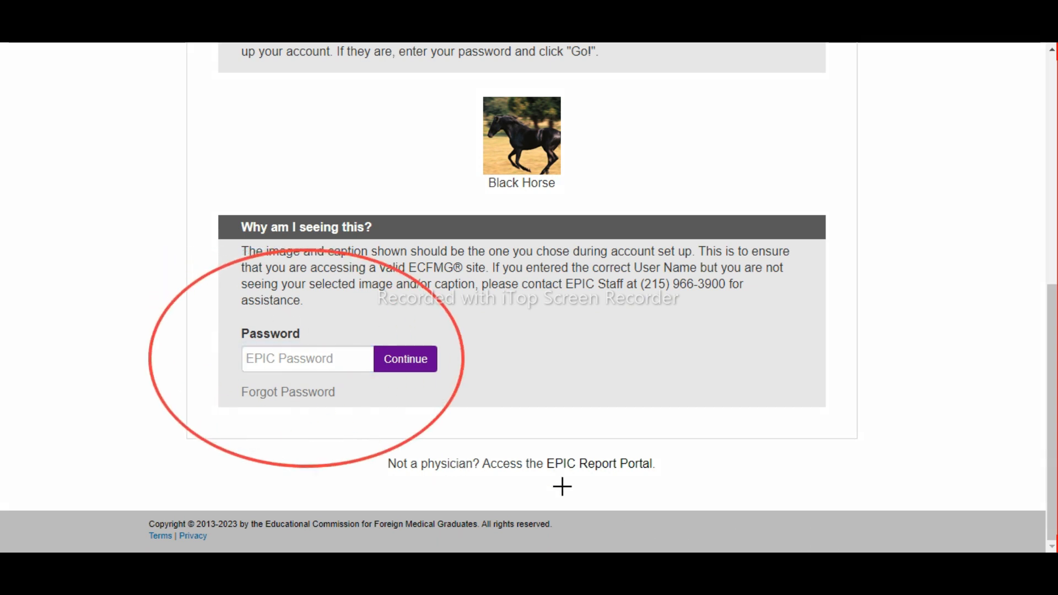
click(583, 537)
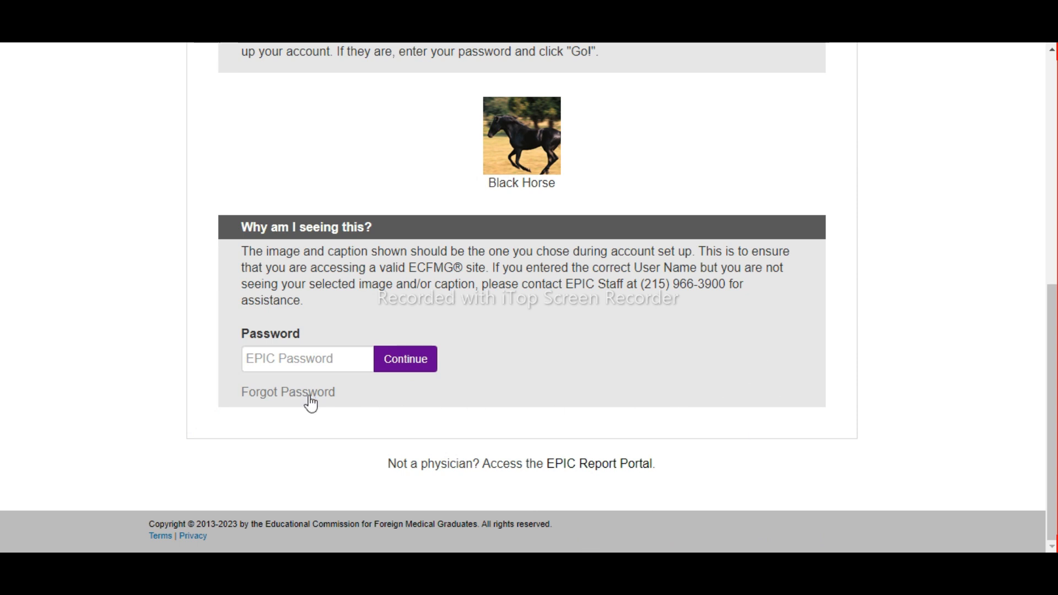
click(302, 369)
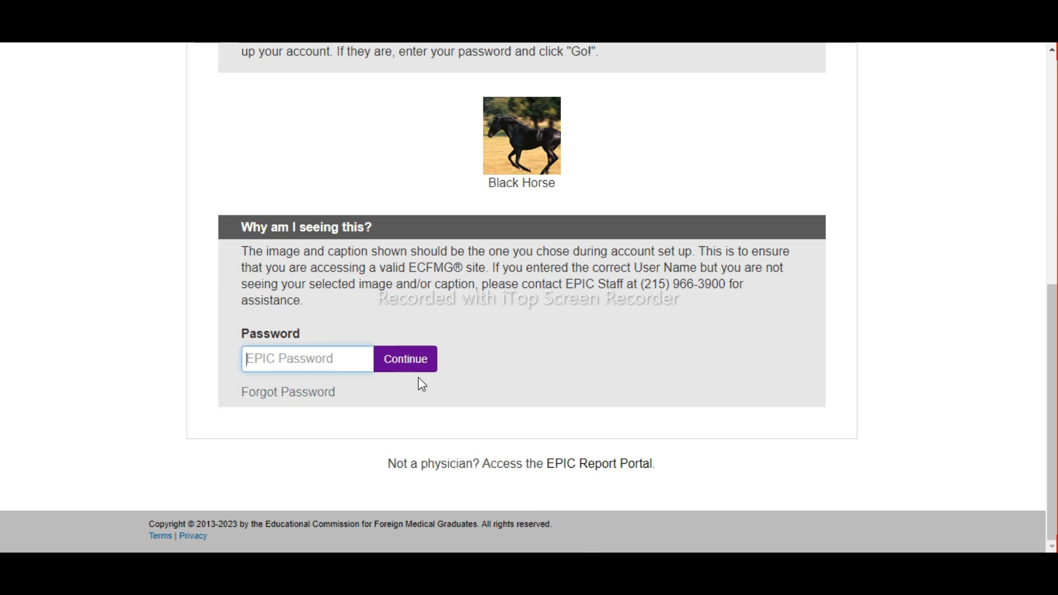
text(•••••••)
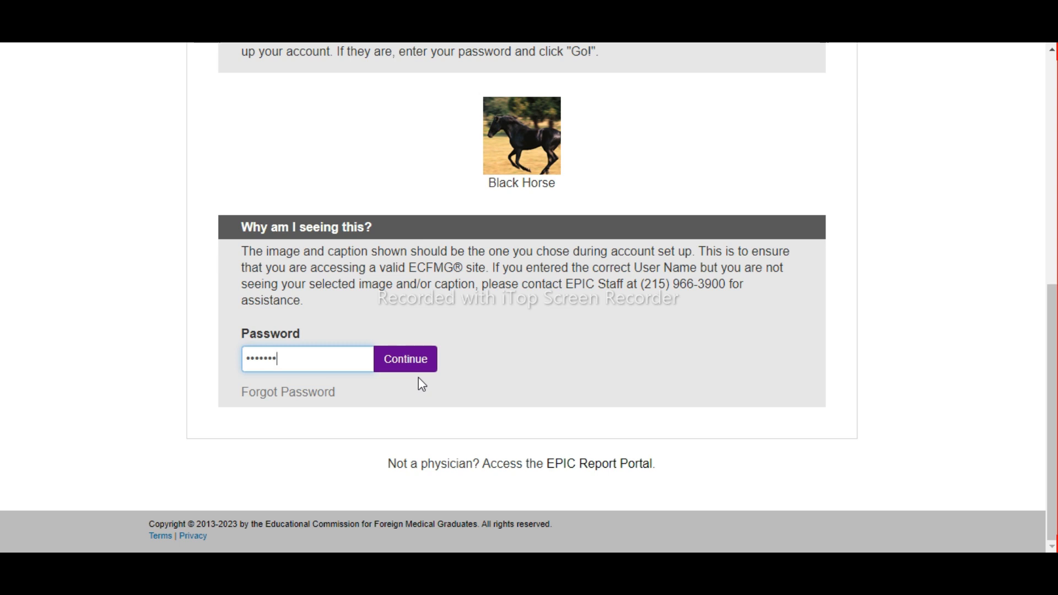
text(•••••••)
click(413, 361)
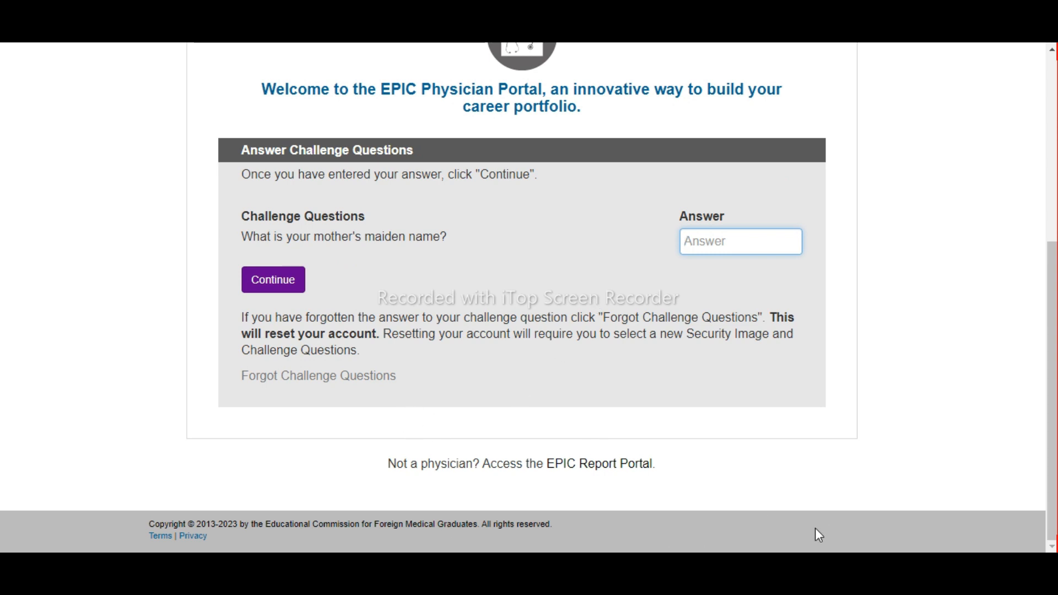
Enter the security answer to the mother's maiden name challenge question and continue signing in to the EPIC Physician Portal
click(747, 540)
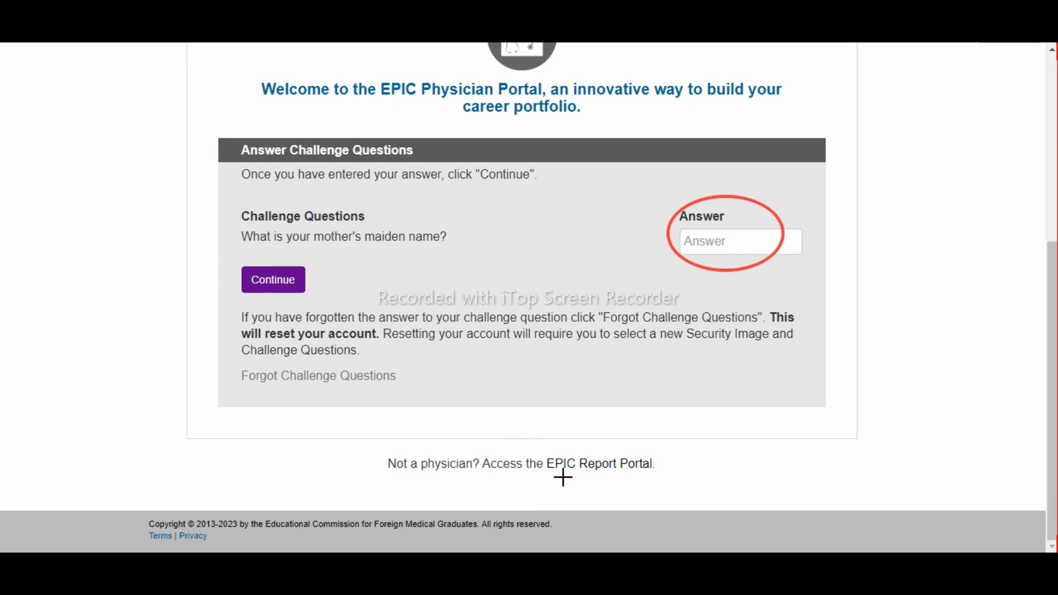
drag(297, 256, 419, 254)
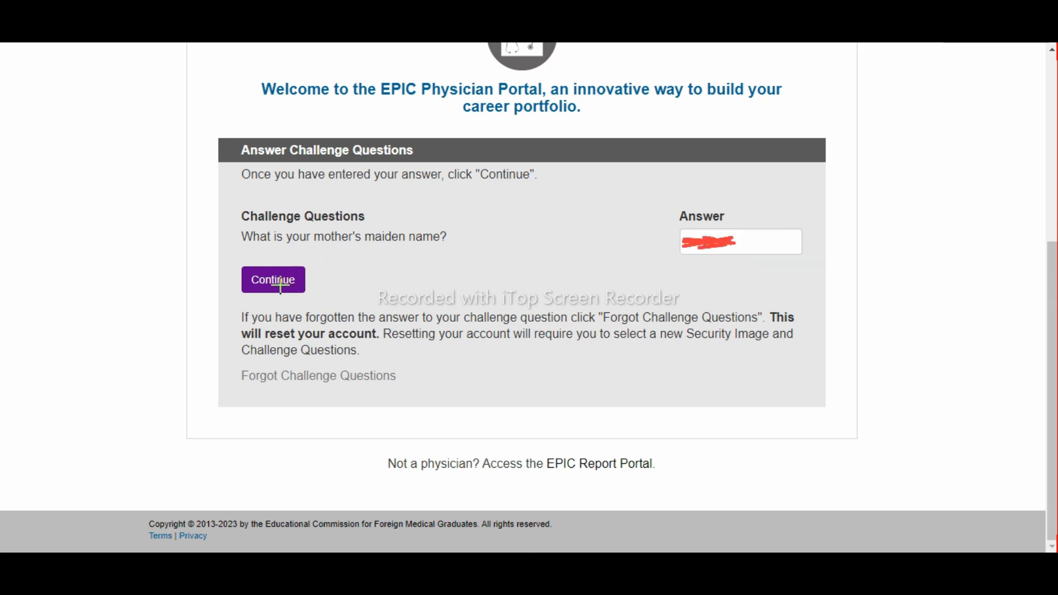
key(Return)
scroll(958, 413, down, 2)
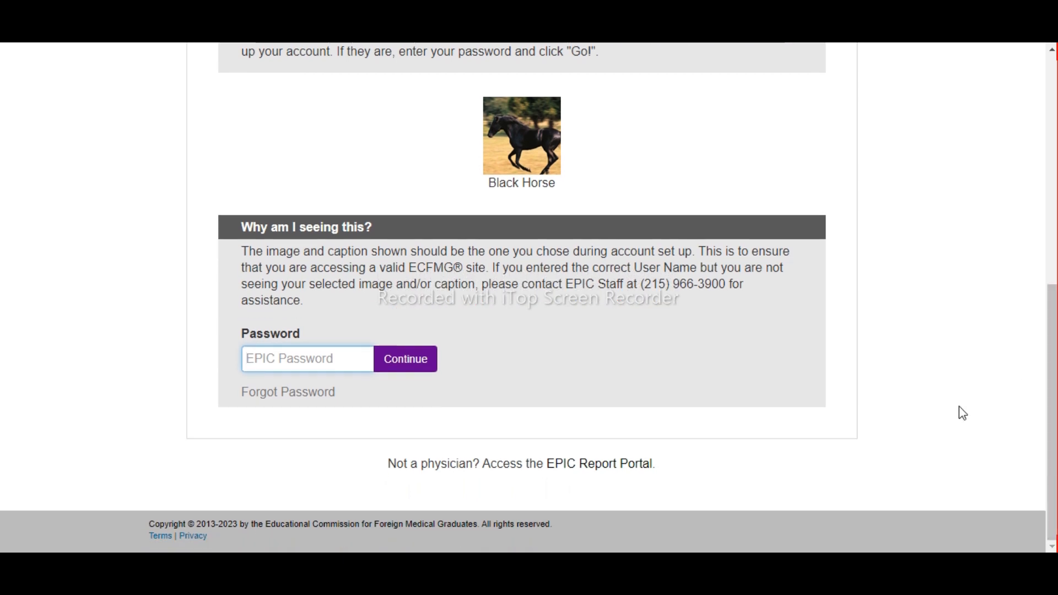
mouse_move(1052, 333)
mouse_down()
mouse_move(1054, 296)
mouse_move(1052, 353)
mouse_up()
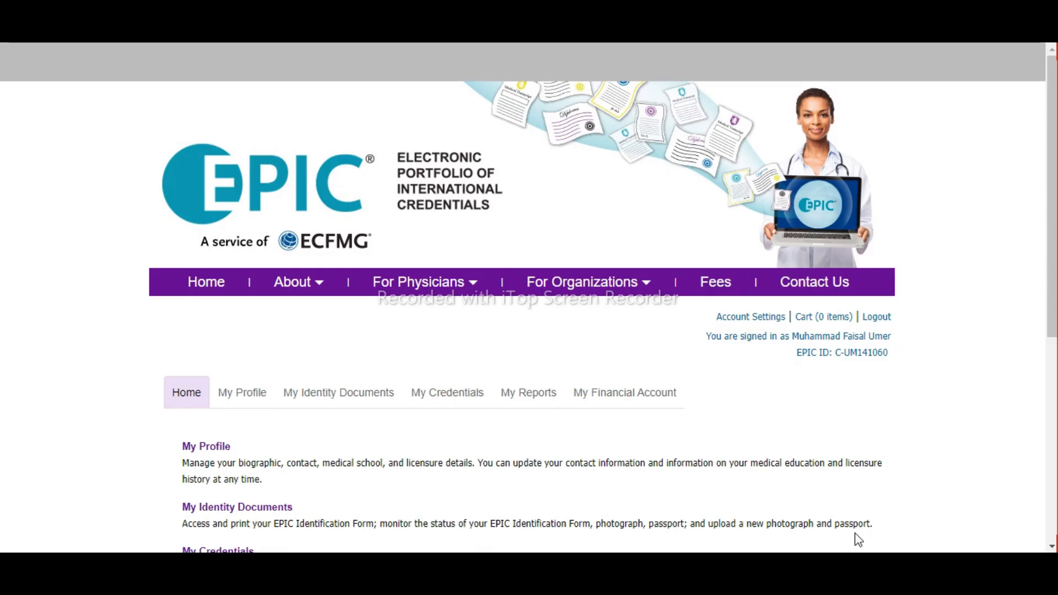
Look over the account home sections, open My Identity Documents and examine the photo, passport and EPIC Identification Form
scroll(854, 534, down, 5)
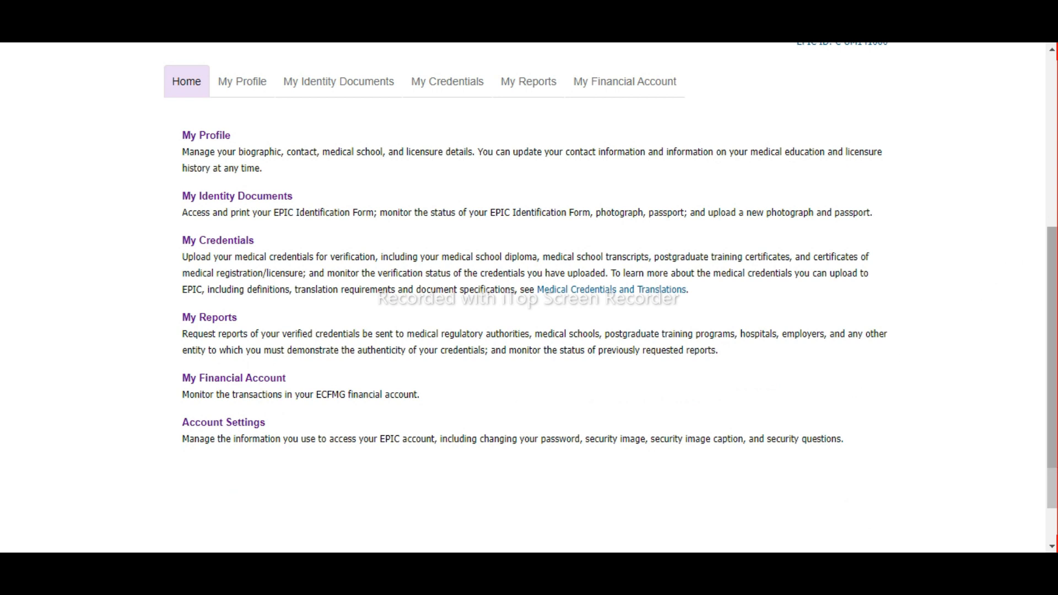
mouse_move(1052, 252)
mouse_down()
mouse_move(1052, 283)
mouse_move(1052, 259)
mouse_up()
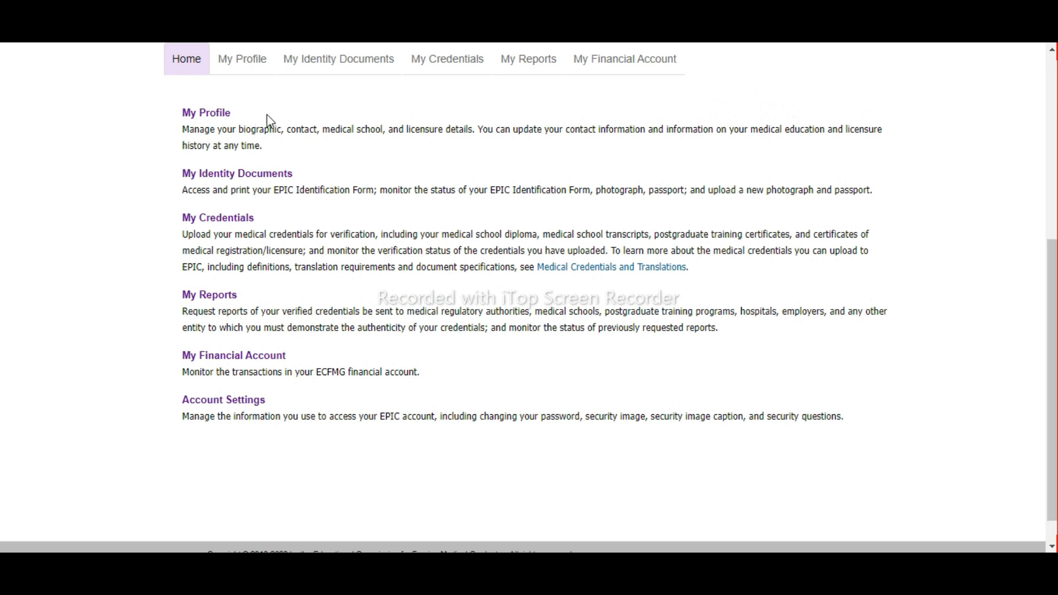
click(309, 75)
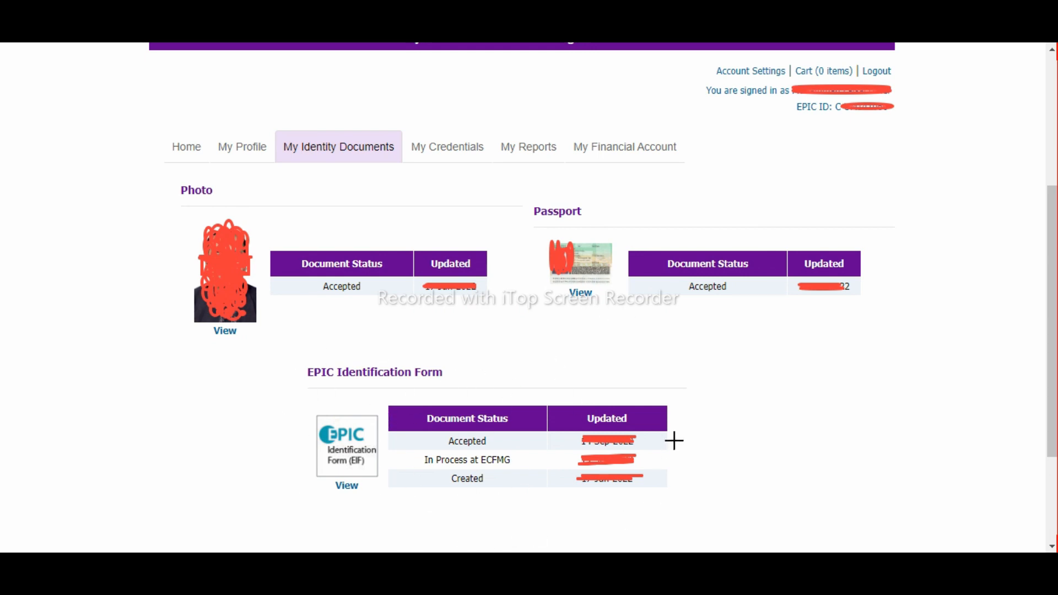
drag(311, 423, 370, 489)
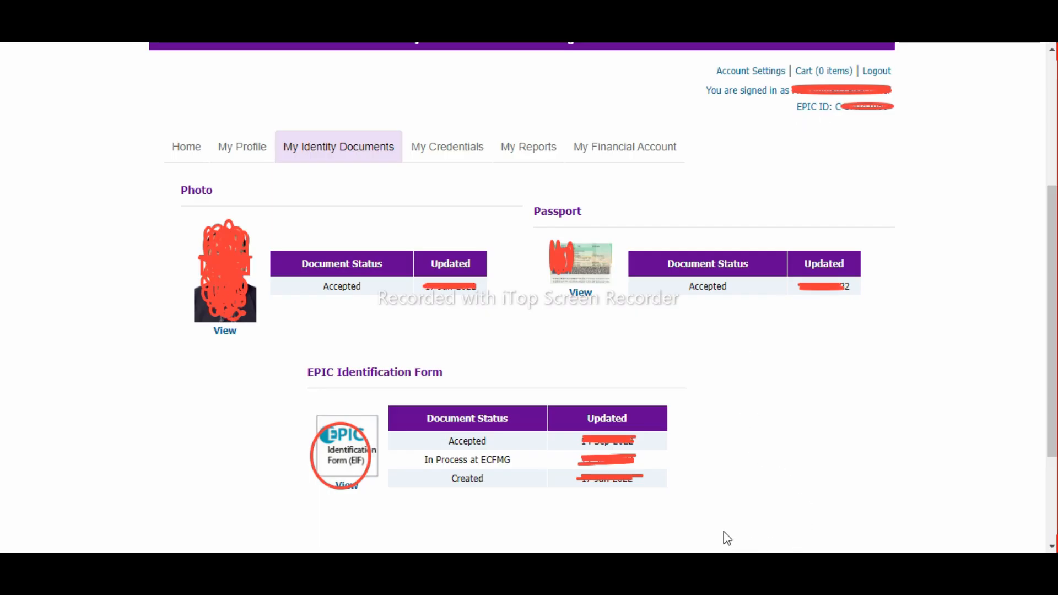
drag(716, 213, 809, 109)
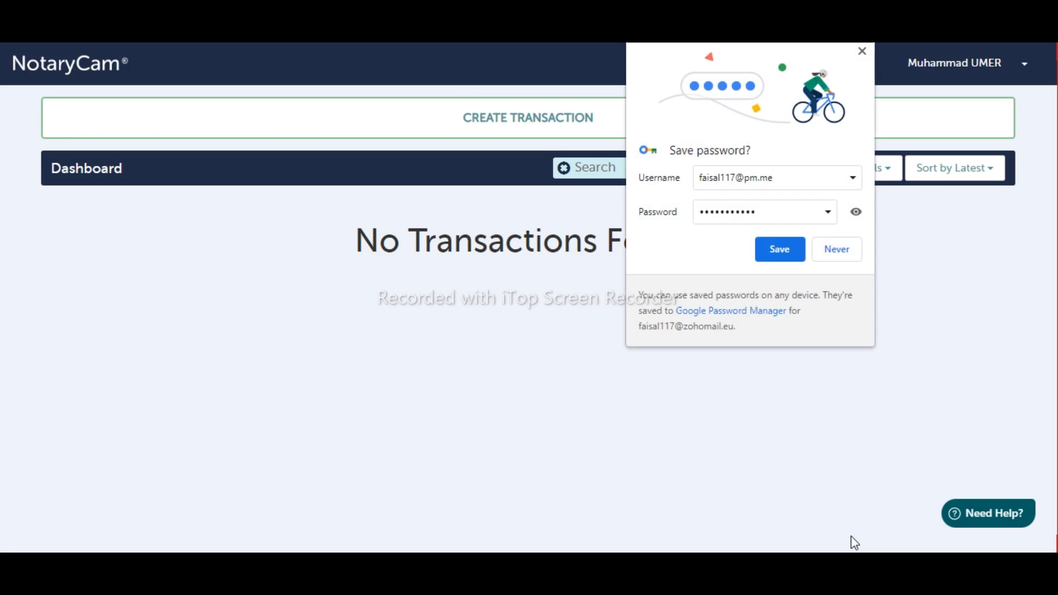
Dismiss the NotaryCam save-password prompt, open the file selection for a new transaction, cancel it and return to the EPIC identity documents
click(851, 536)
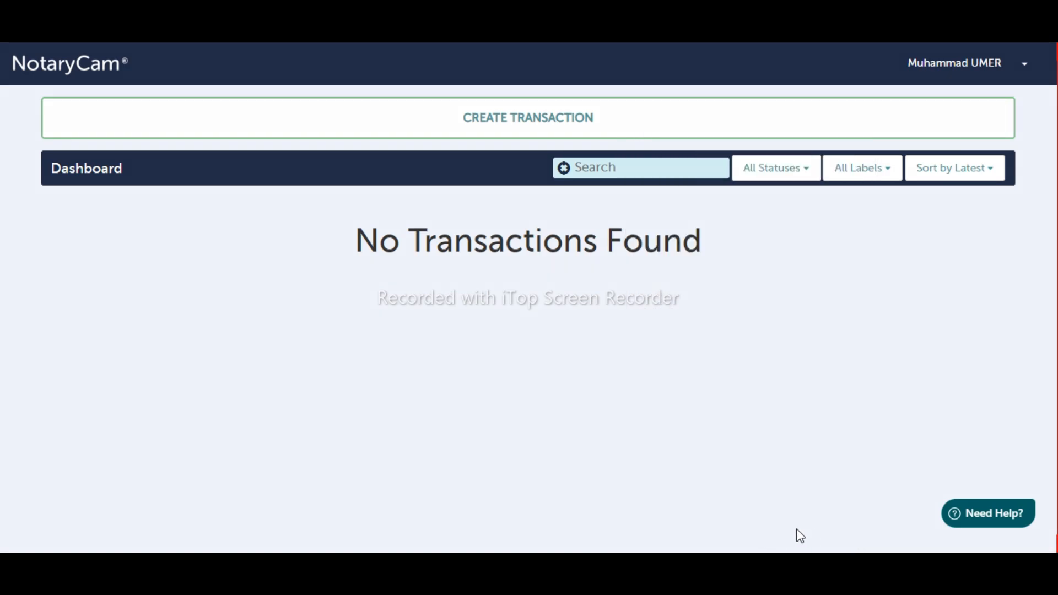
mouse_move(870, 349)
mouse_down()
mouse_move(926, 89)
mouse_move(938, 76)
mouse_up()
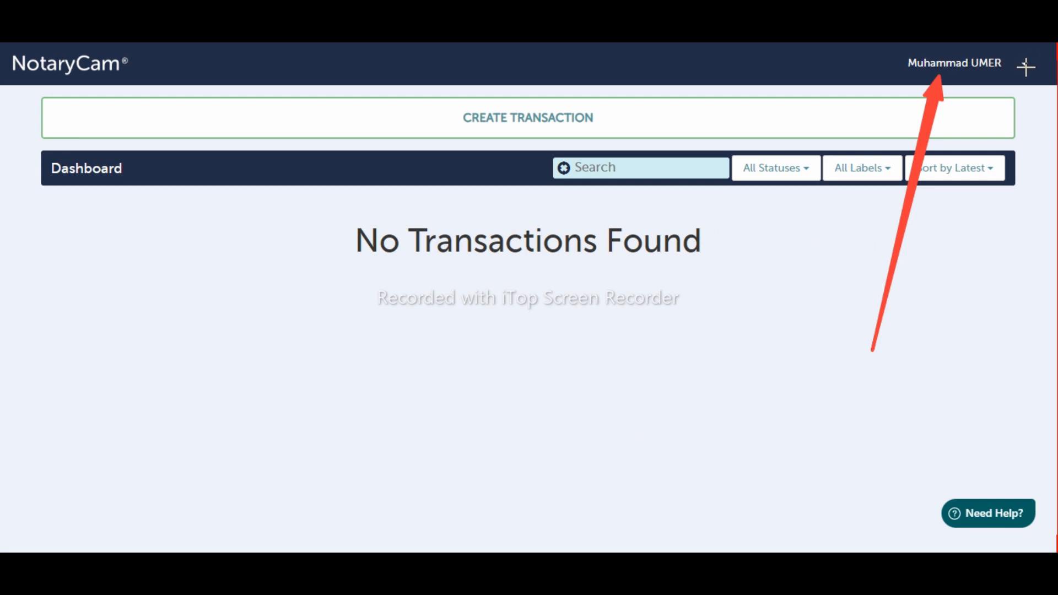
drag(597, 352, 530, 134)
click(580, 537)
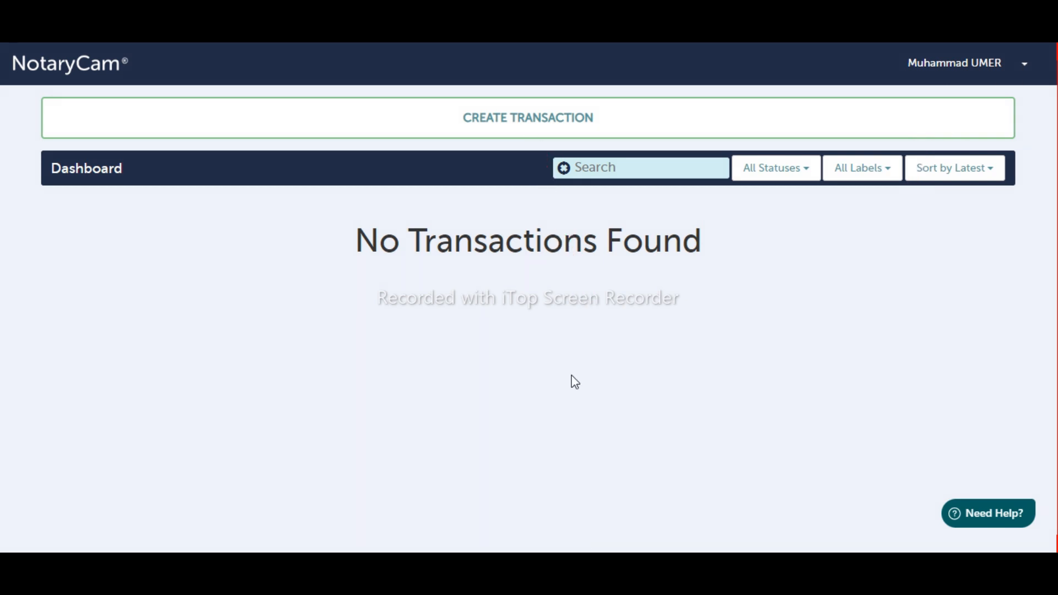
click(559, 132)
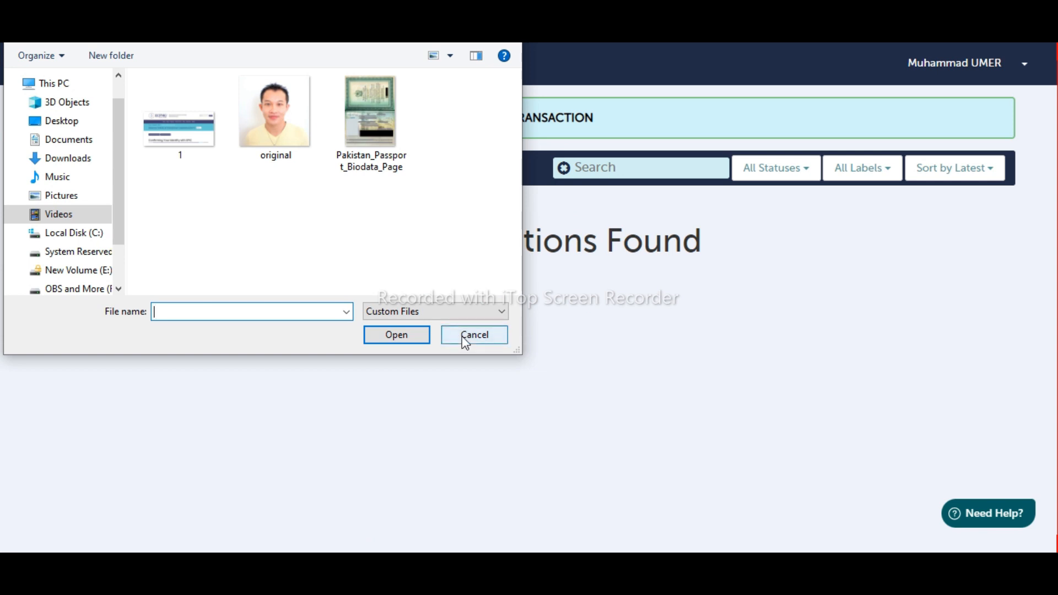
click(464, 340)
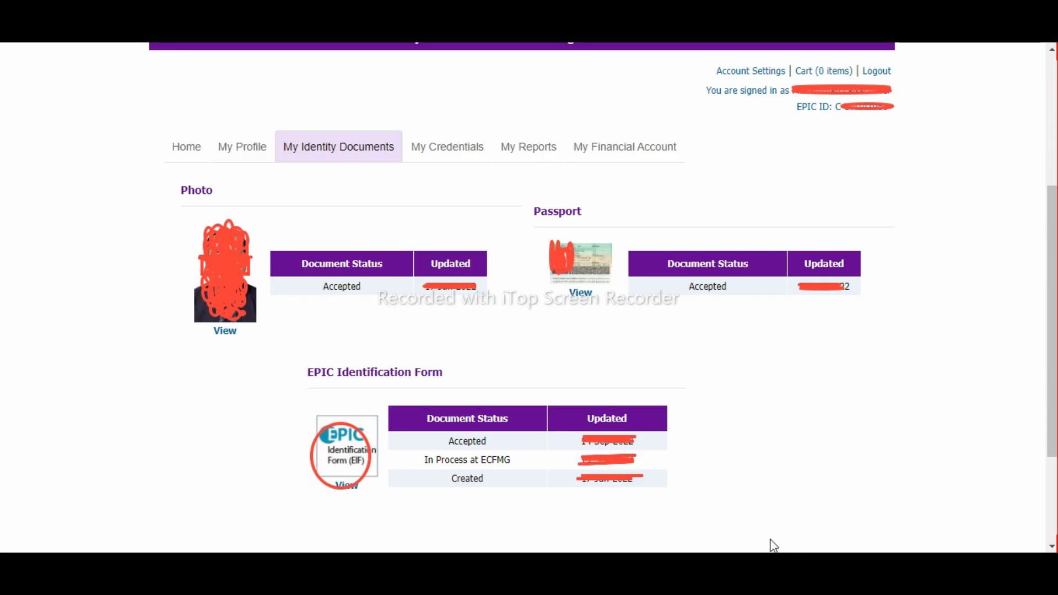
drag(715, 214, 807, 110)
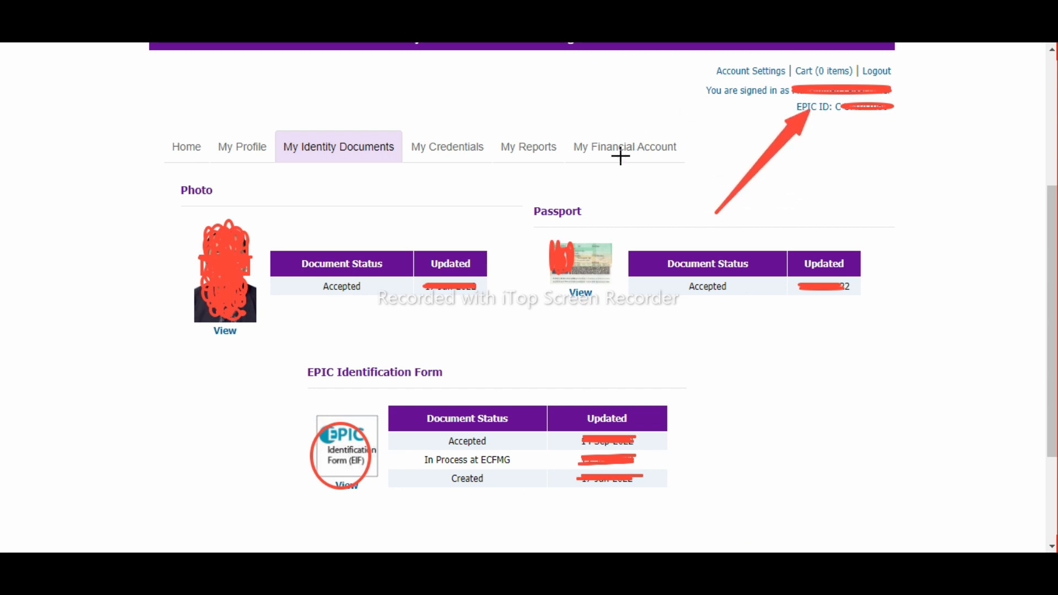